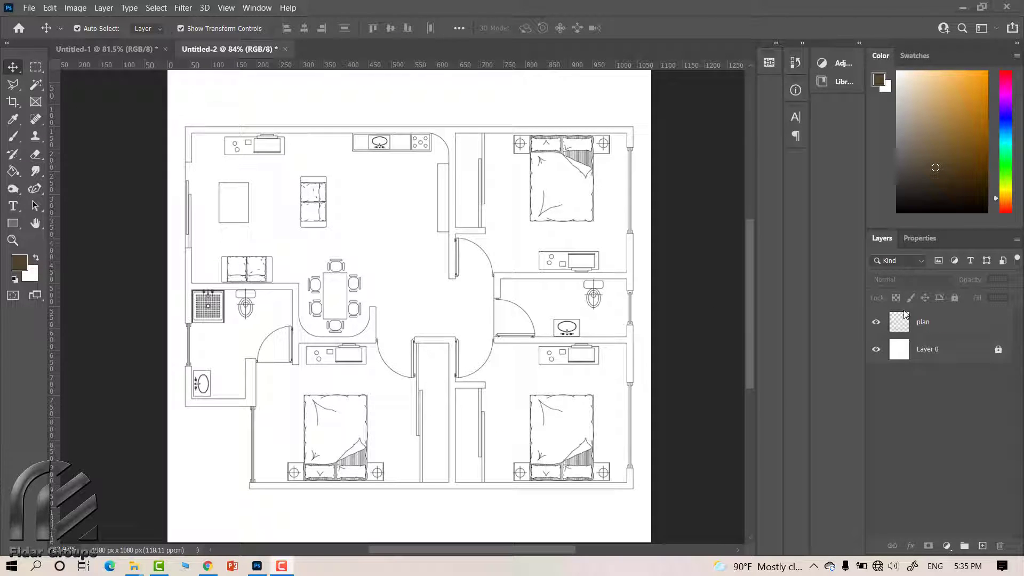
# Make the plan layer active and bring up the selection tool flyout holding the Magic Wand
pyautogui.click(940, 325)
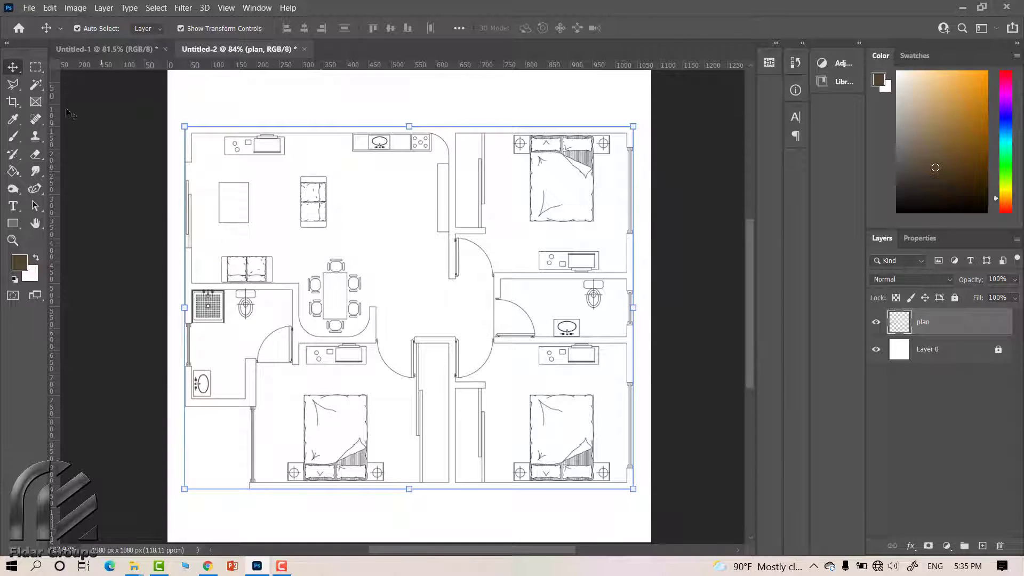
pyautogui.moveTo(39, 91); pyautogui.dragTo(88, 111)
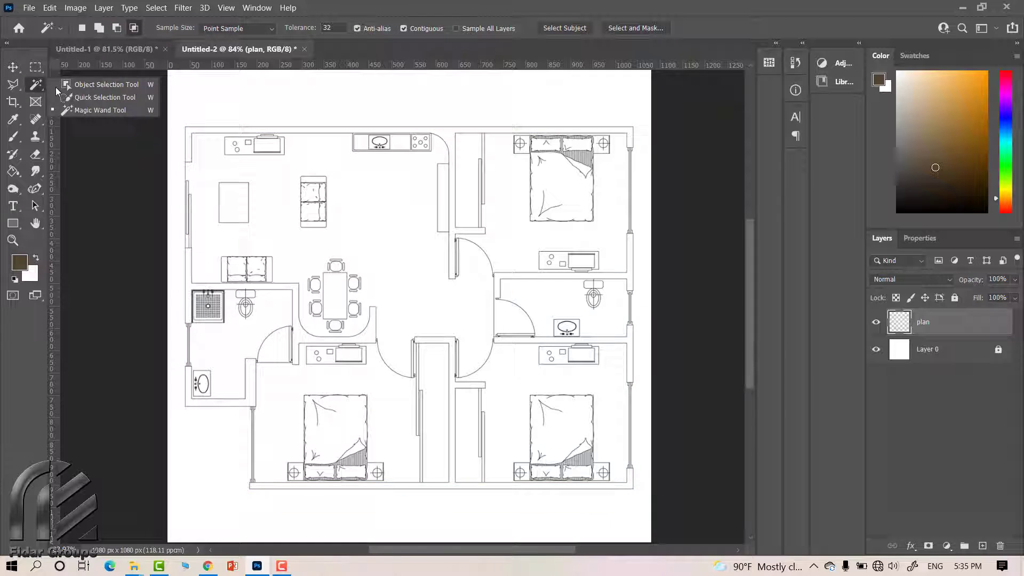
# Magic Wand select the top wall, then Shift-add the right, bottom, corridor, bathroom and dining walls
pyautogui.click(94, 109)
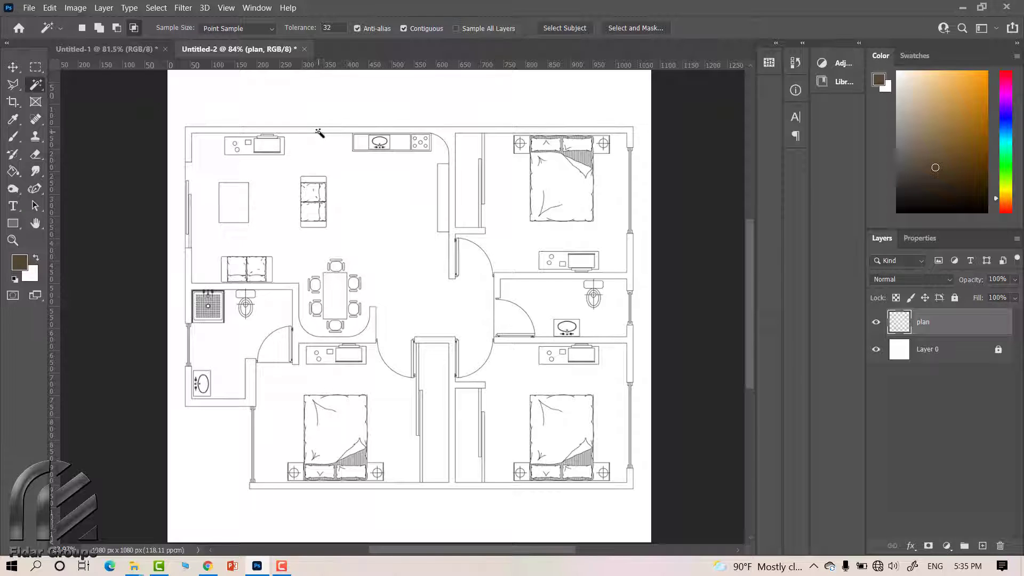
pyautogui.click(318, 130)
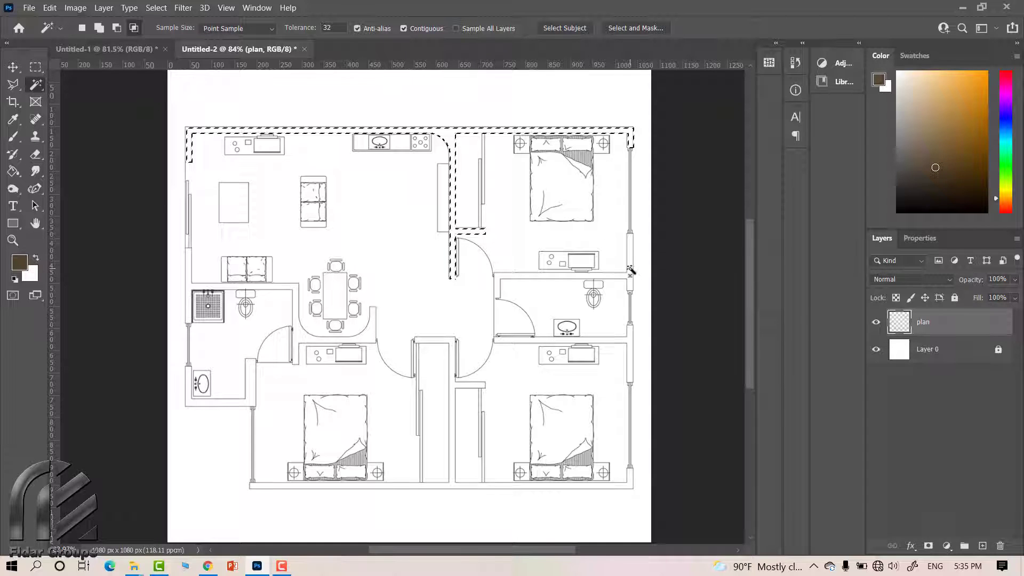
pyautogui.press('shift')
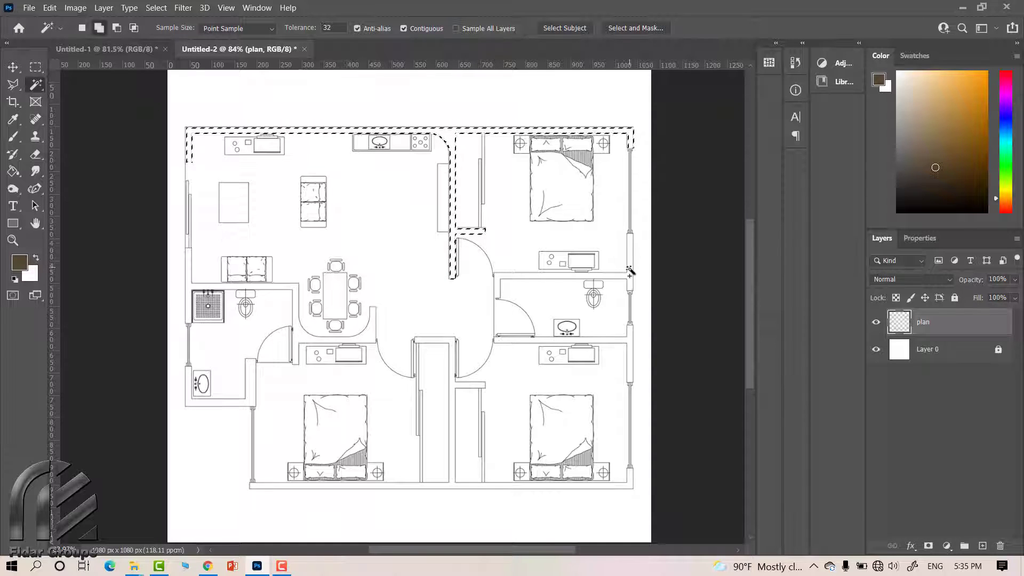
pyautogui.keyDown('shift'); pyautogui.click(629, 284); pyautogui.keyUp('shift')
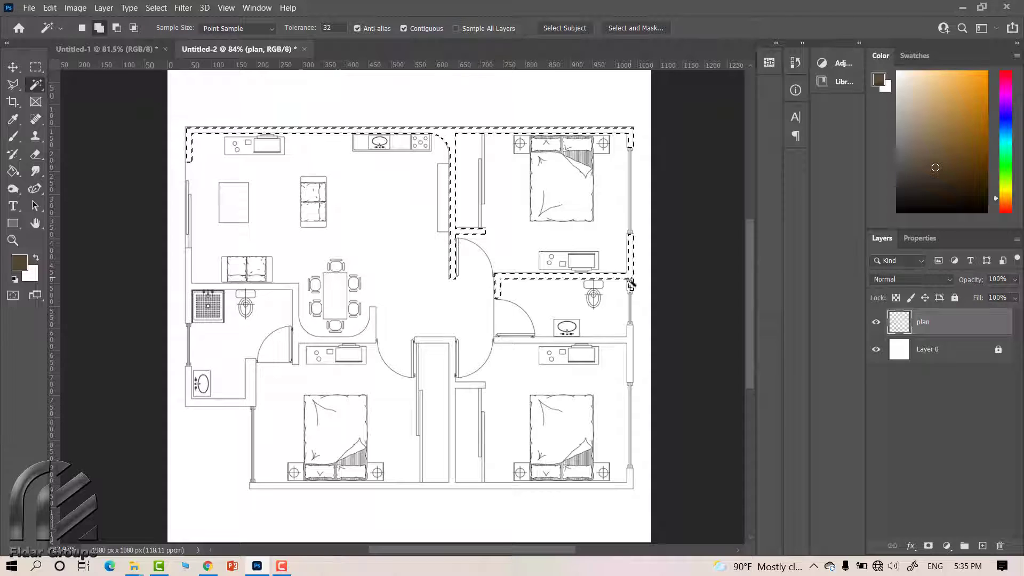
pyautogui.keyDown('shift'); pyautogui.click(630, 373); pyautogui.keyUp('shift')
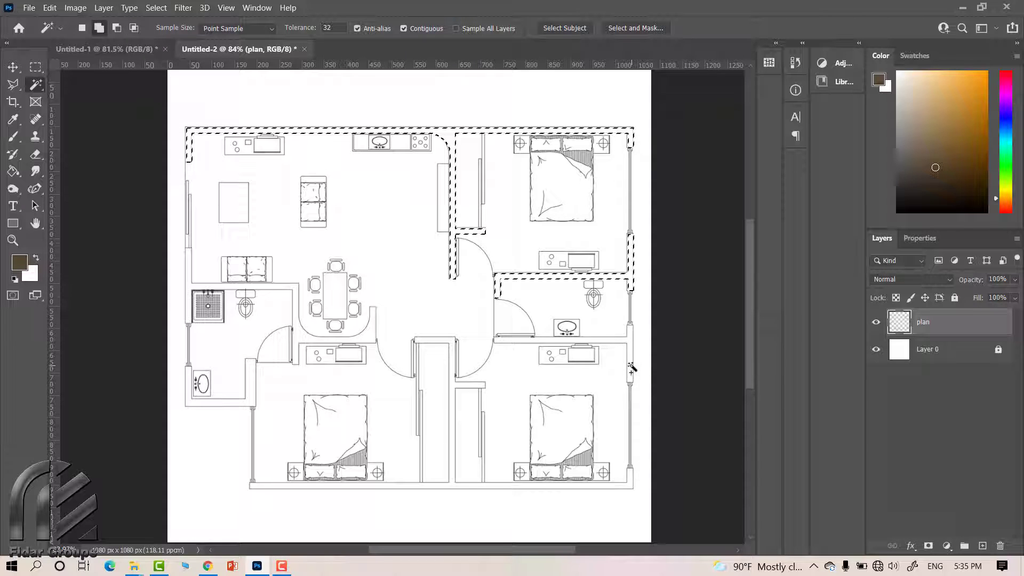
pyautogui.click(627, 487)
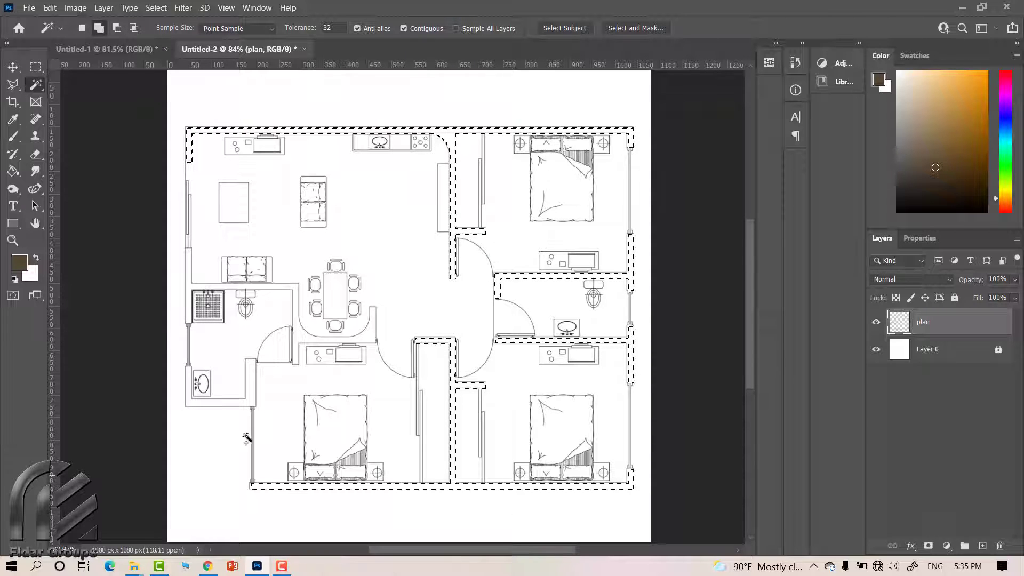
pyautogui.keyDown('shift'); pyautogui.click(249, 403); pyautogui.keyUp('shift')
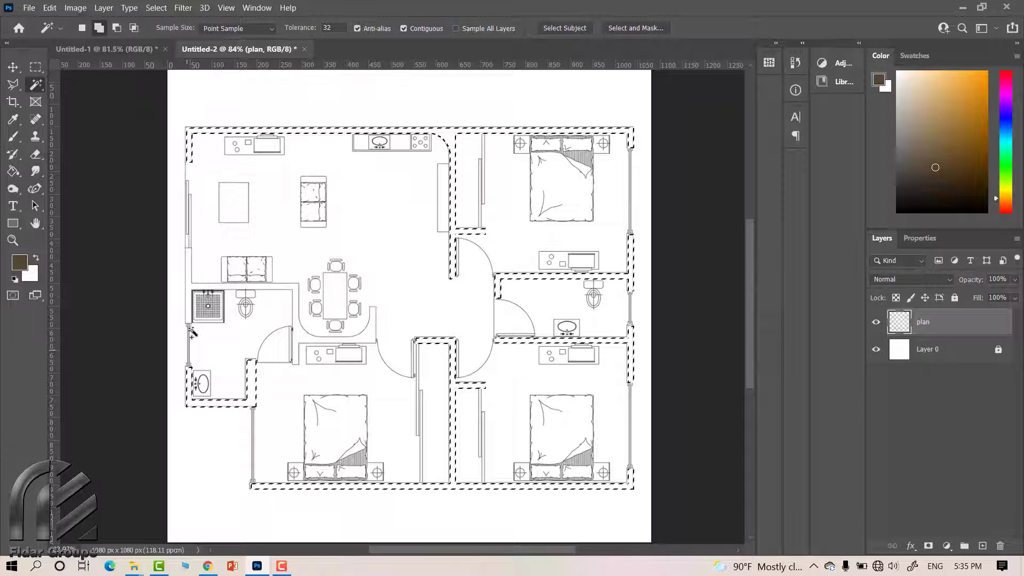
pyautogui.keyDown('shift'); pyautogui.click(188, 291); pyautogui.keyUp('shift')
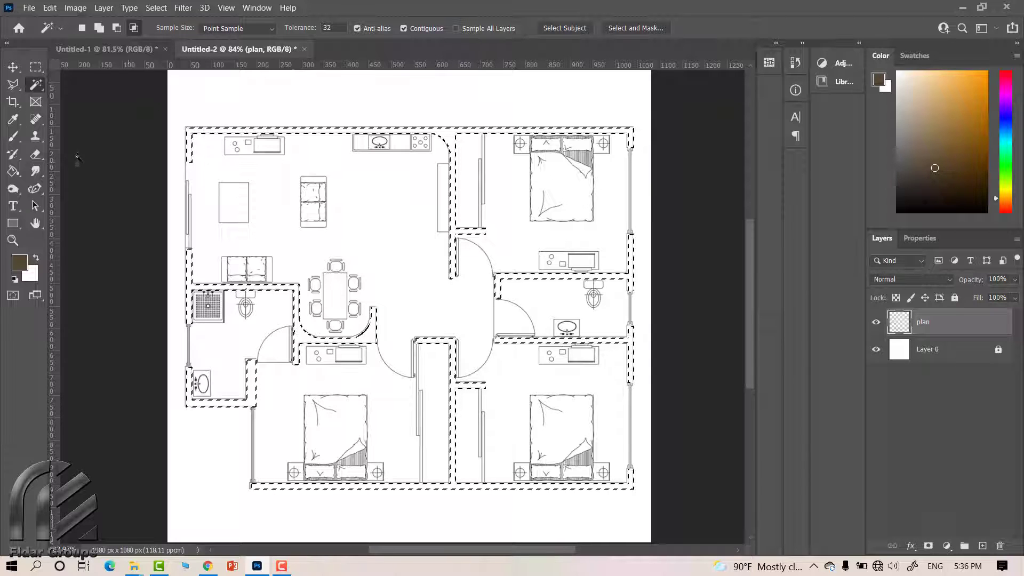
# On a new layer named wall, paint-bucket fill the wall selection dark brown
pyautogui.click(12, 175)
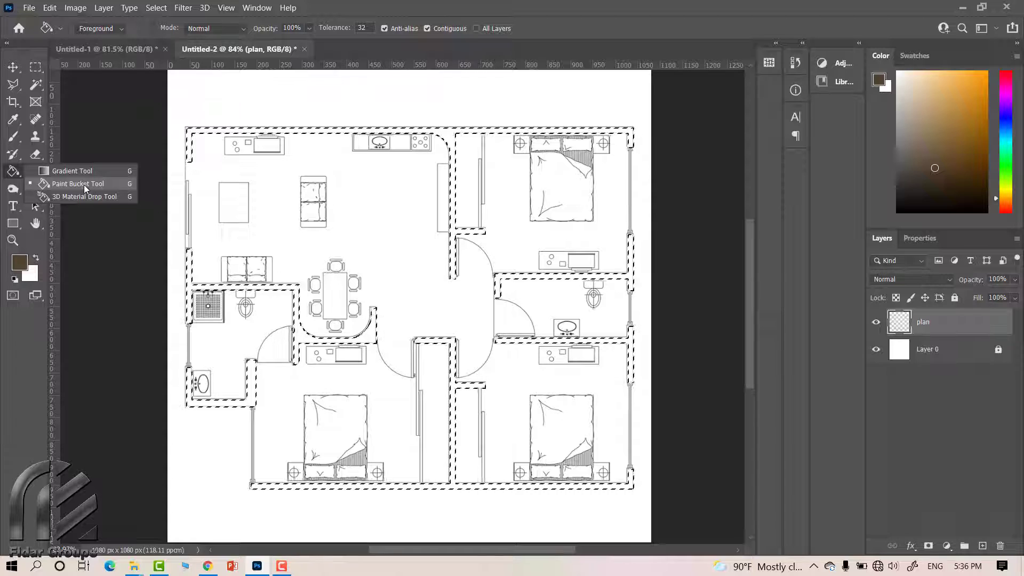
pyautogui.click(85, 185)
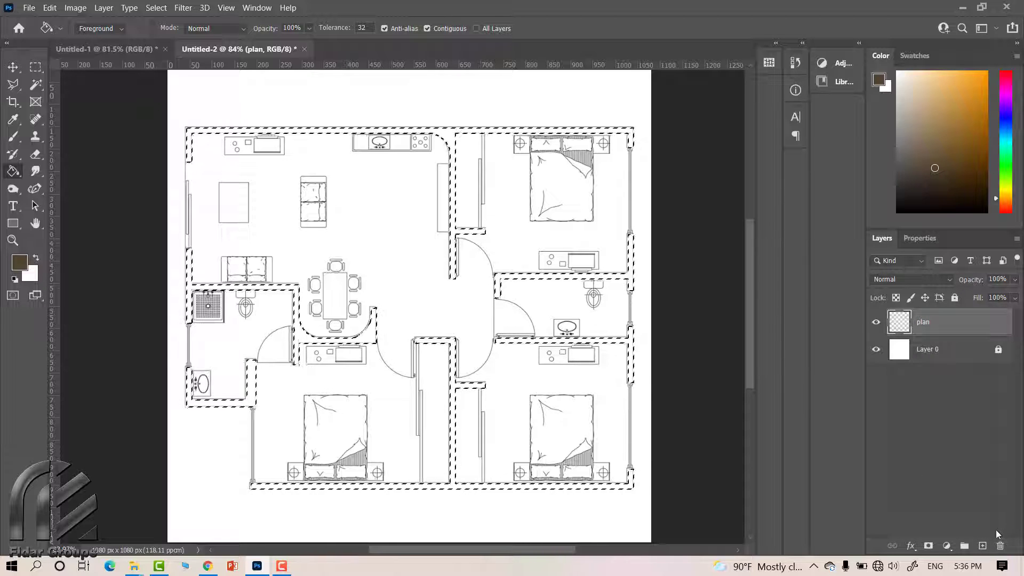
pyautogui.click(982, 546)
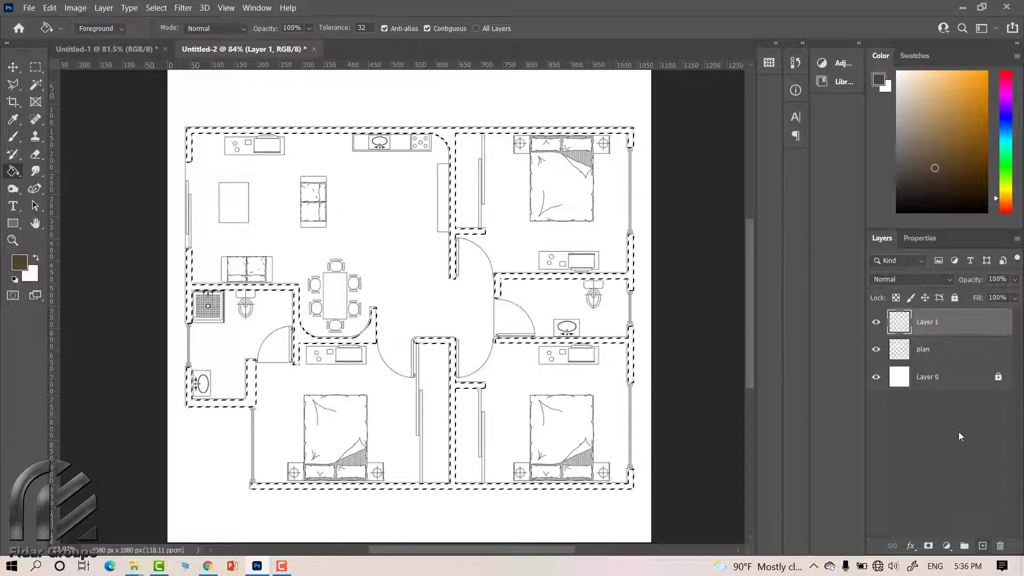
pyautogui.doubleClick(929, 321)
pyautogui.write('Wi')
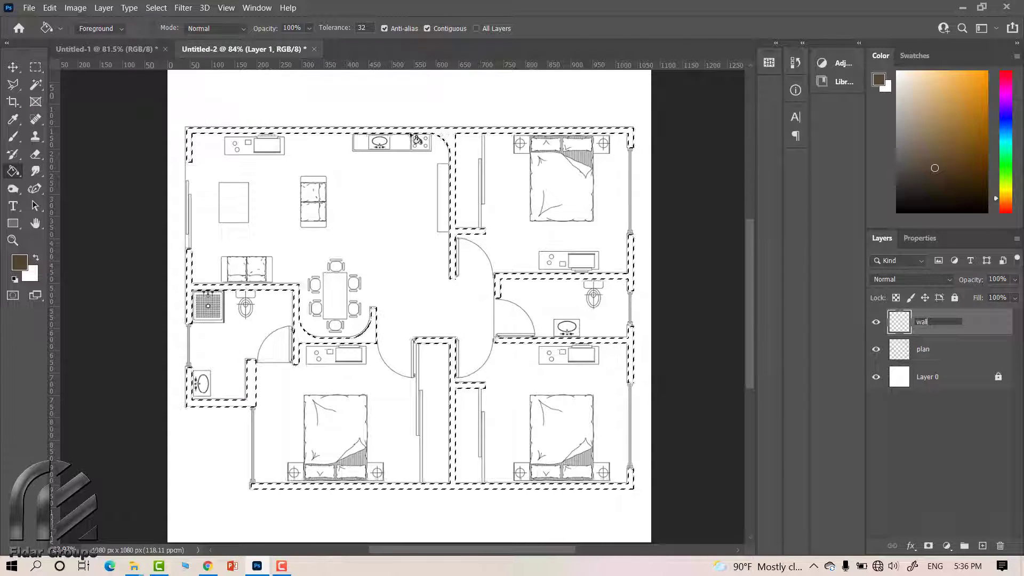
pyautogui.click(200, 131)
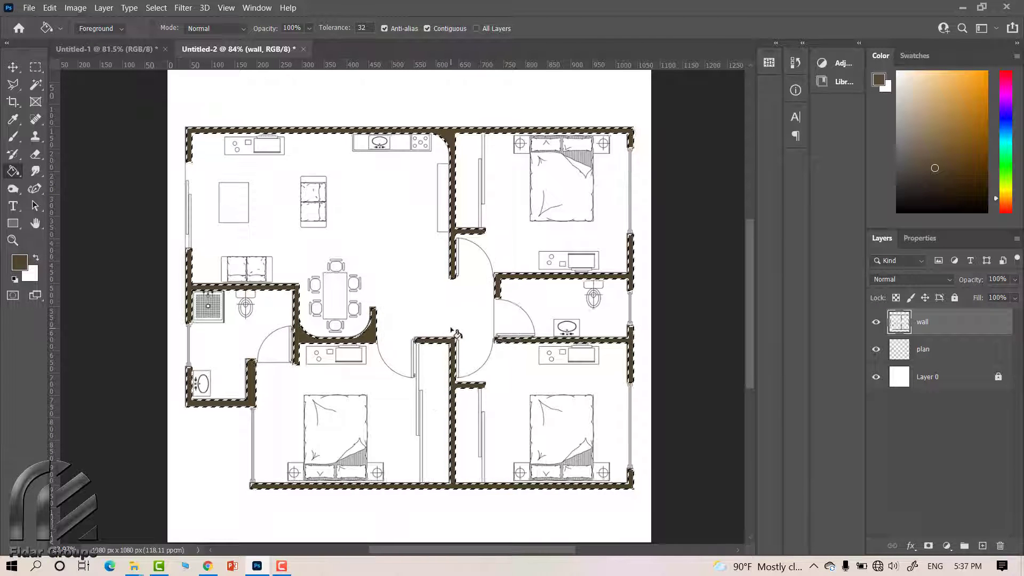
# Deselect the walls and view the bathroom tiles.jpg and wood-floor-ash_6m-by-6m.jpg images
pyautogui.hotkey('ctrl', 'd')
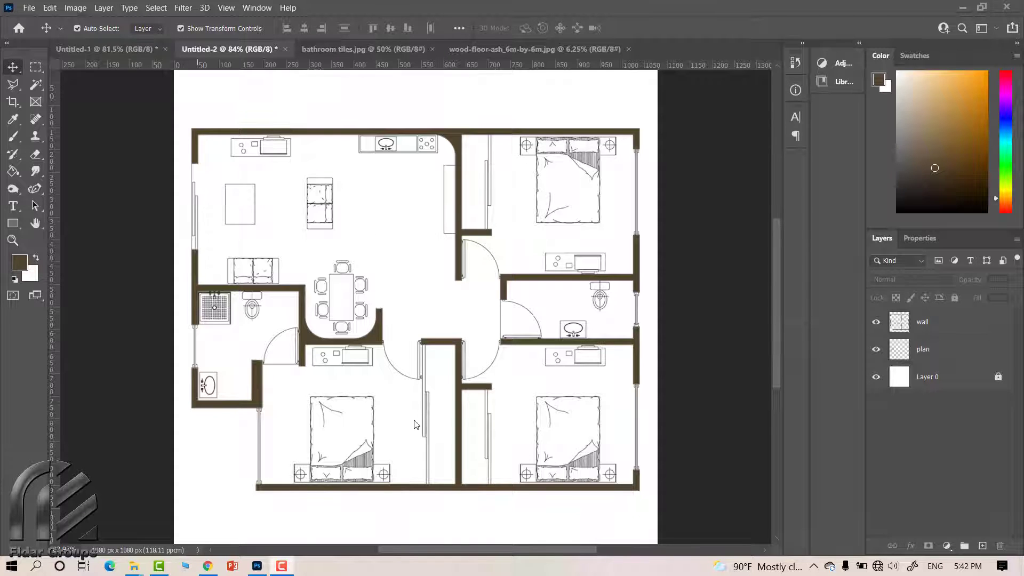
pyautogui.click(328, 49)
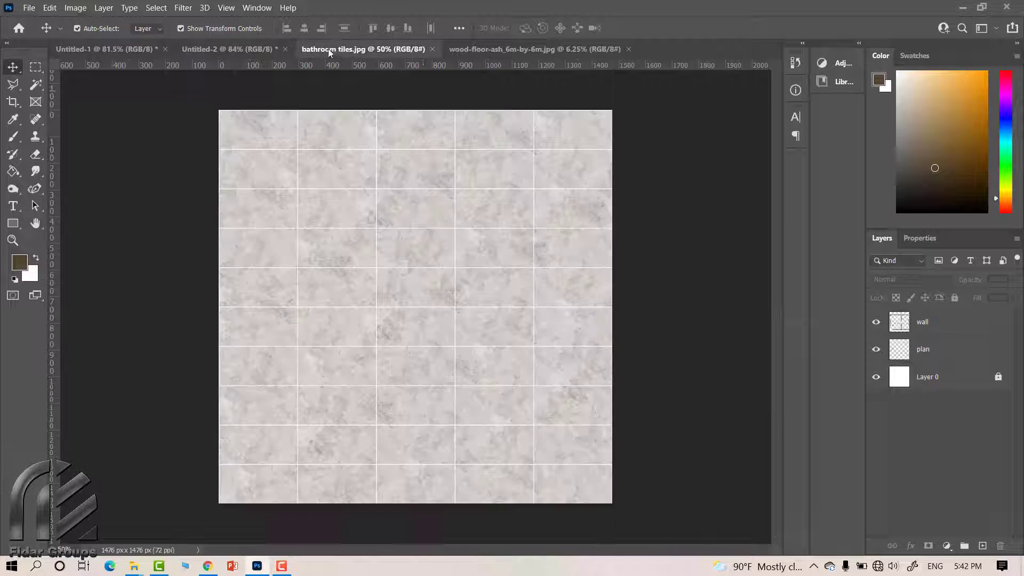
pyautogui.click(507, 51)
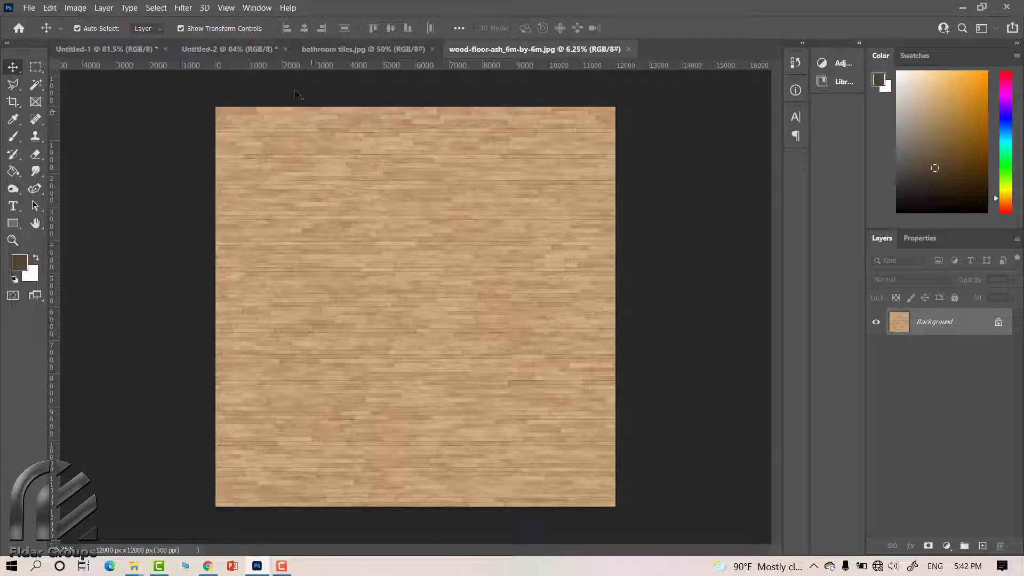
# Define the wood floor texture as a pattern named 'parket' and return to the floor plan
pyautogui.click(256, 9)
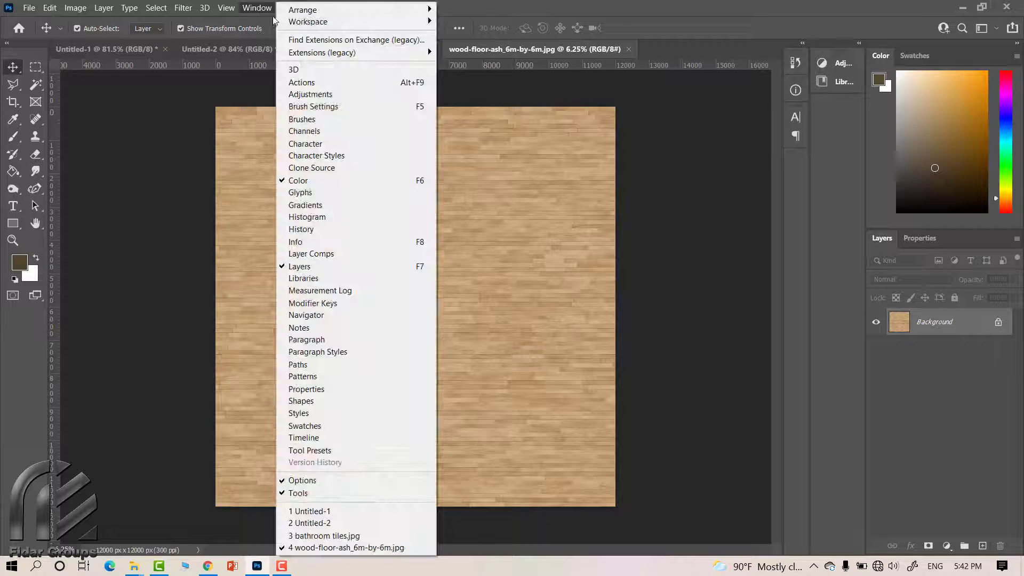
pyautogui.click(327, 377)
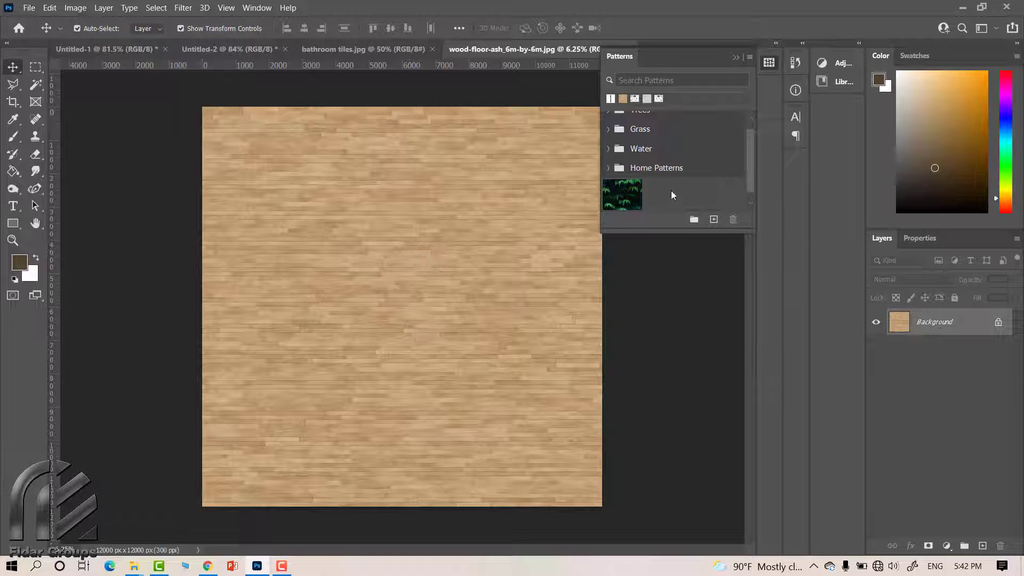
pyautogui.click(714, 220)
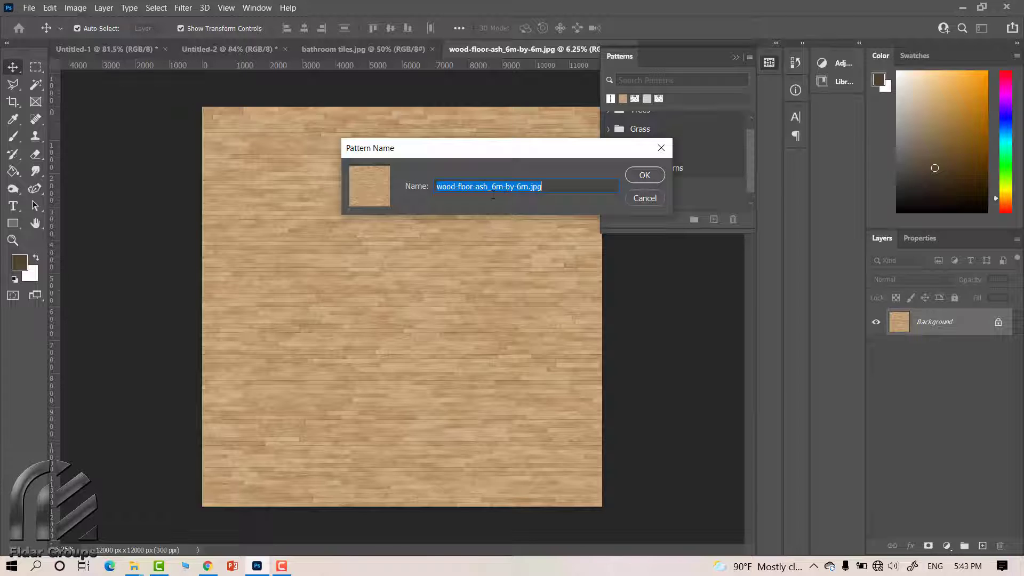
pyautogui.write('parket')
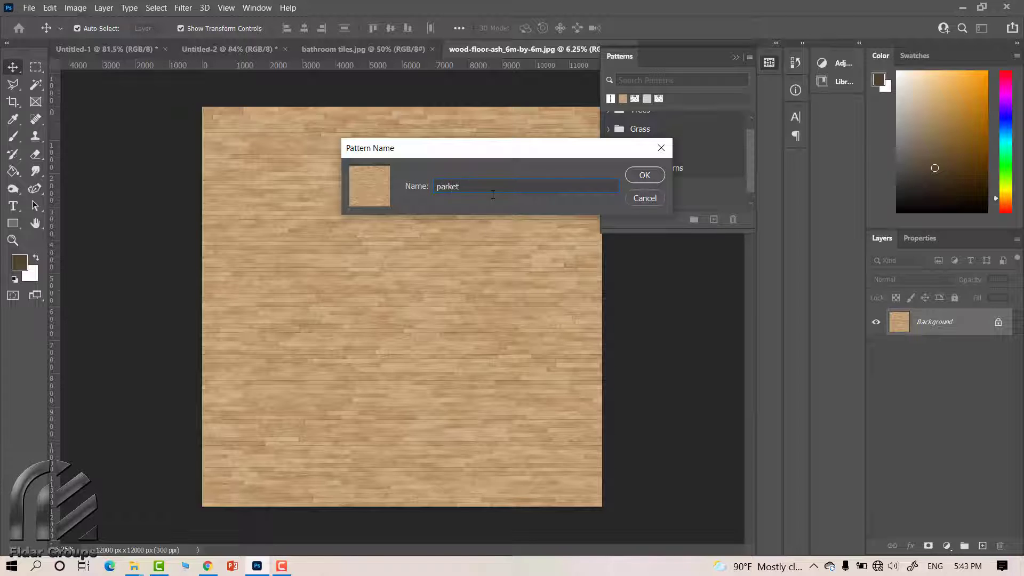
pyautogui.click(644, 176)
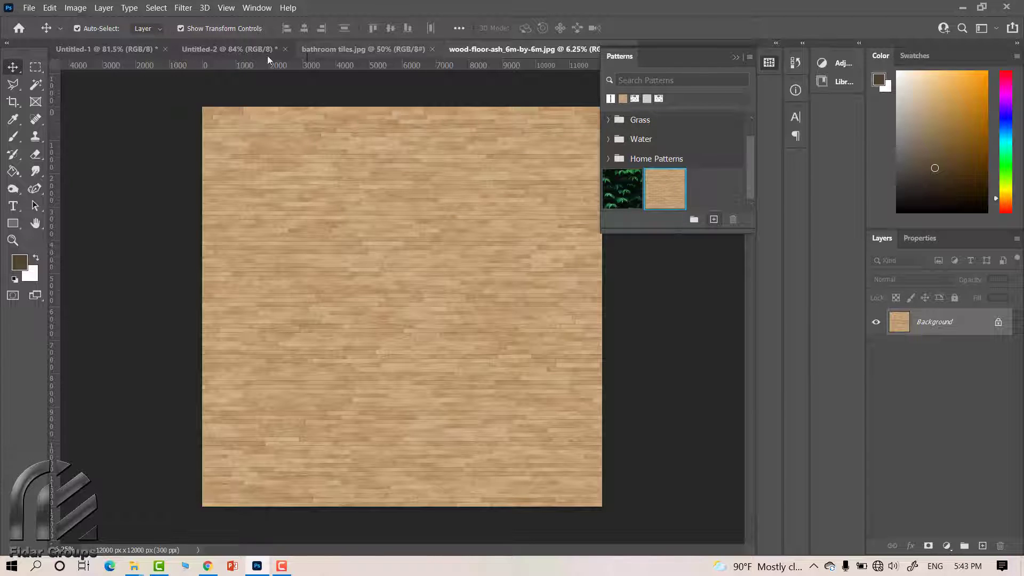
pyautogui.click(223, 49)
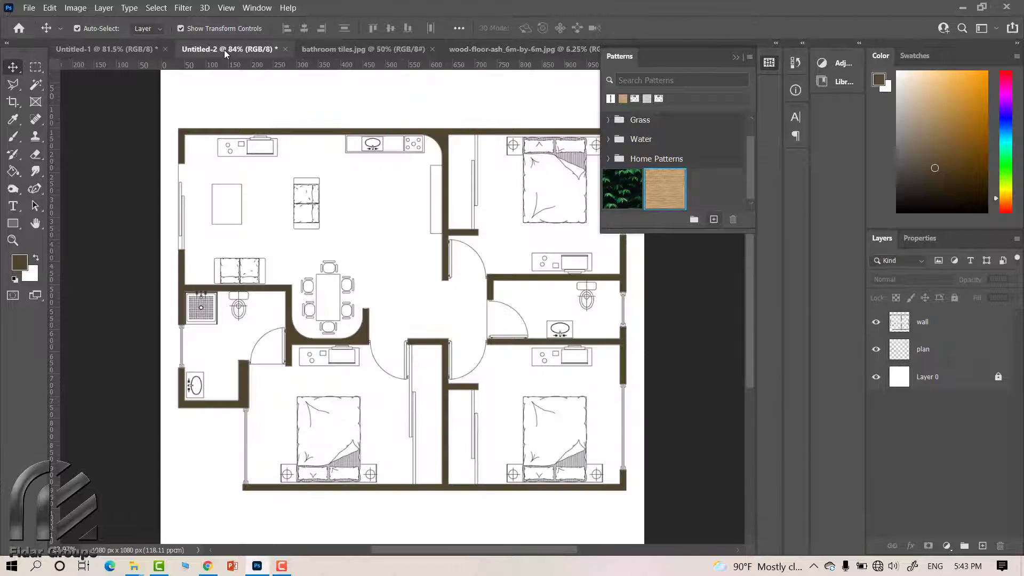
# On the plan layer, Magic Wand select the living, kitchen and bottom-right bedroom floors
pyautogui.click(944, 353)
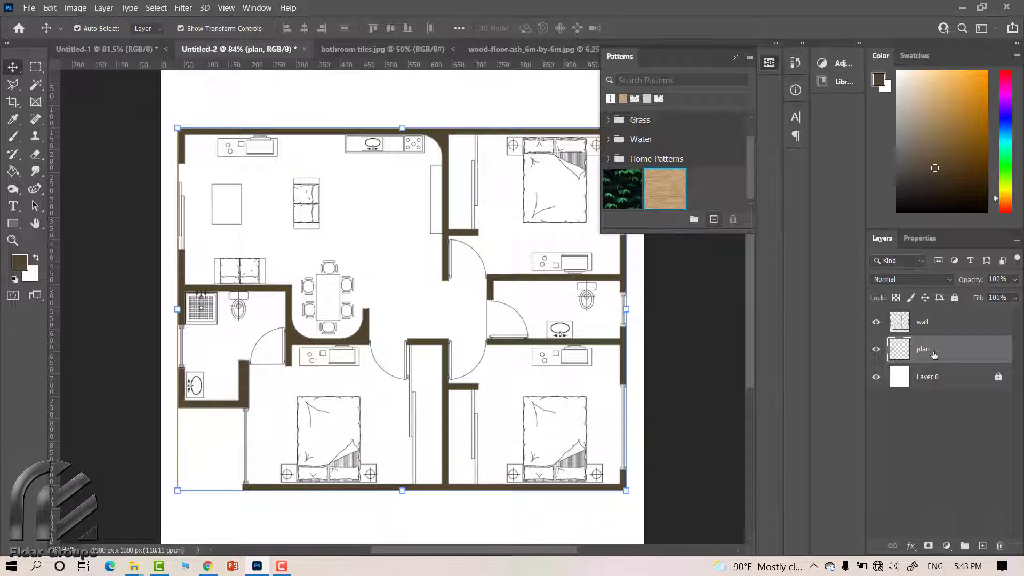
pyautogui.click(34, 85)
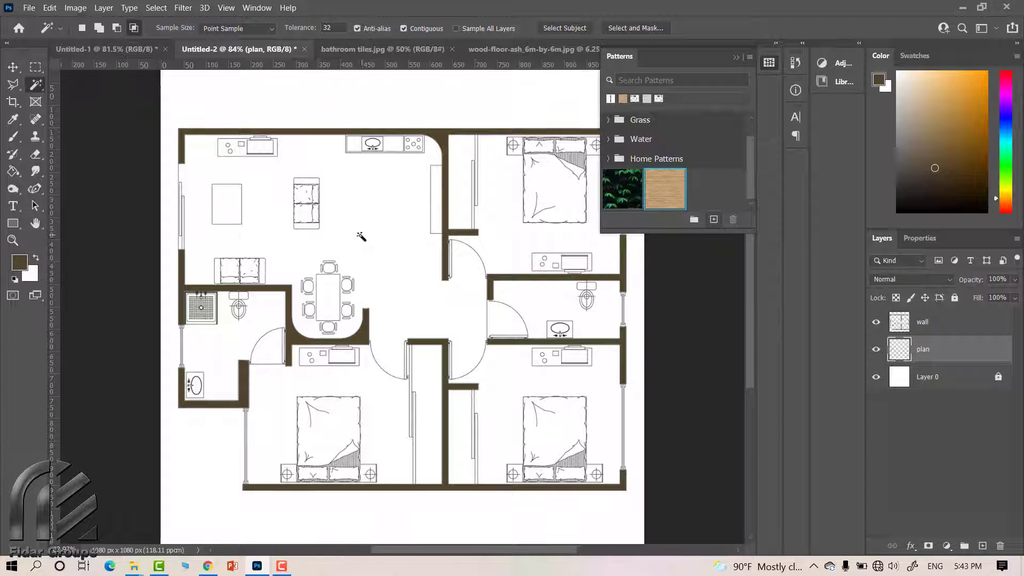
pyautogui.click(375, 206)
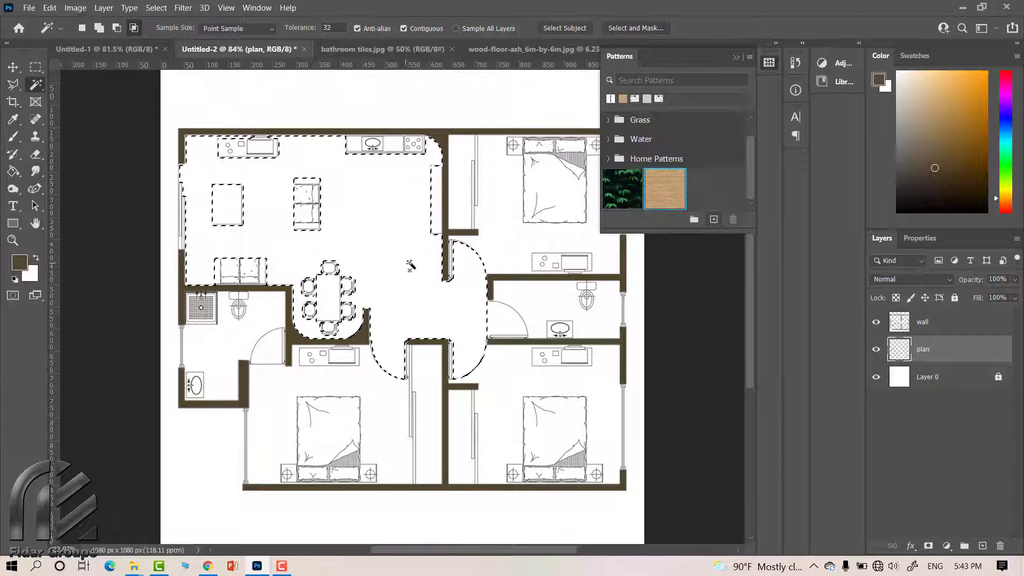
pyautogui.click(393, 258)
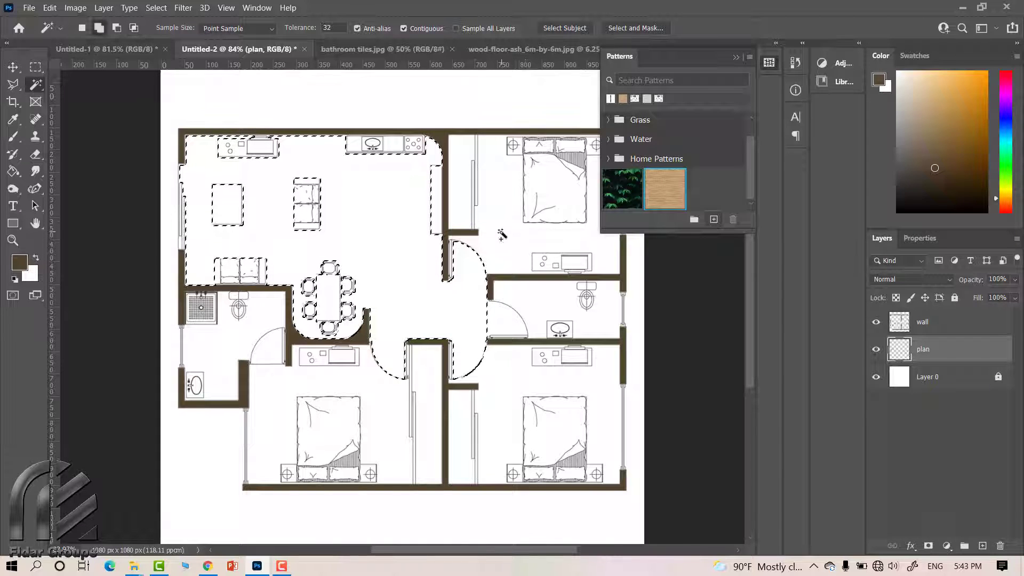
pyautogui.click(501, 382)
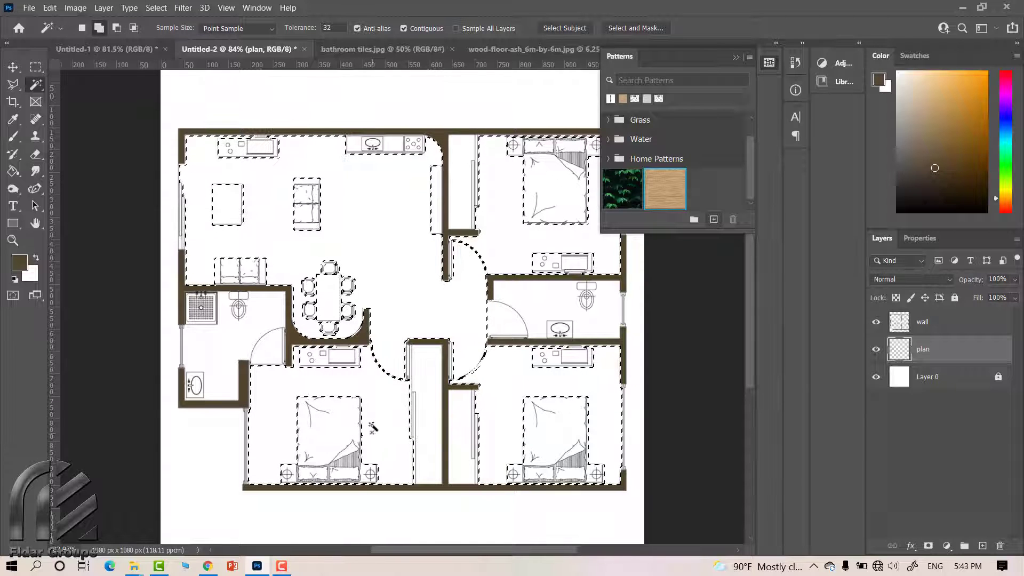
pyautogui.hotkey('shift', 'alt')
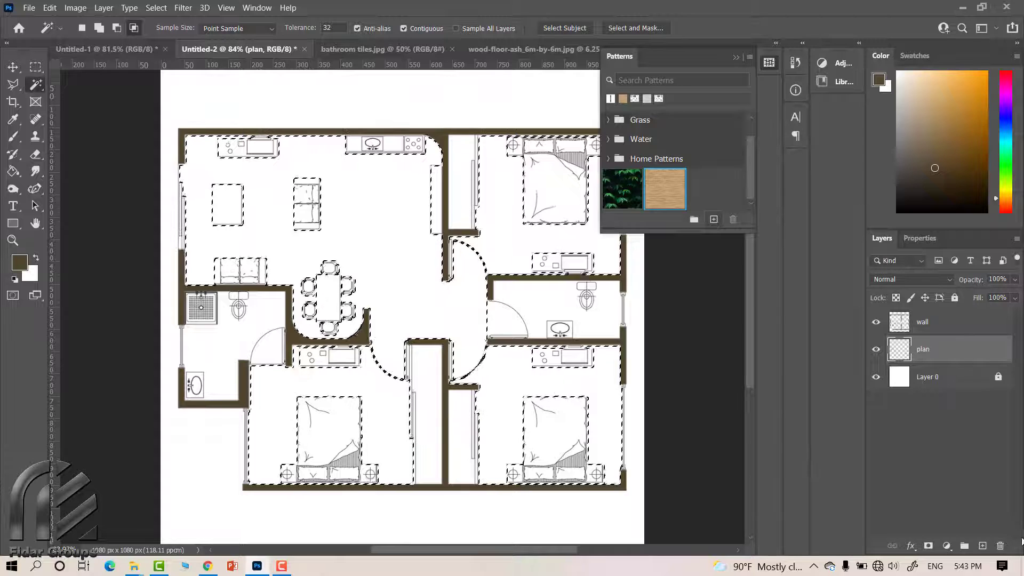
# Add a layer named parket and fill the selected floors with the wood pattern
pyautogui.click(983, 546)
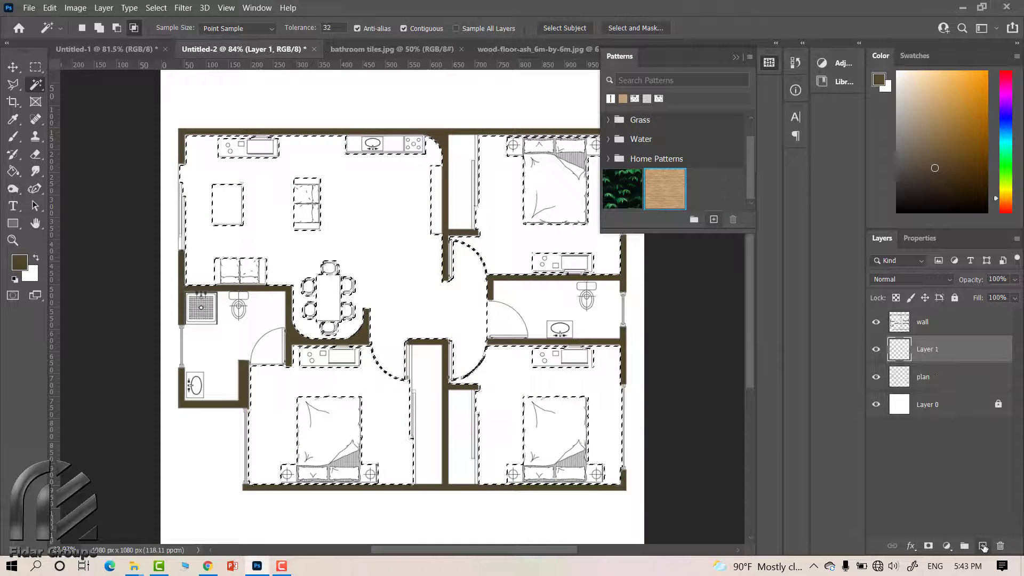
pyautogui.doubleClick(933, 351)
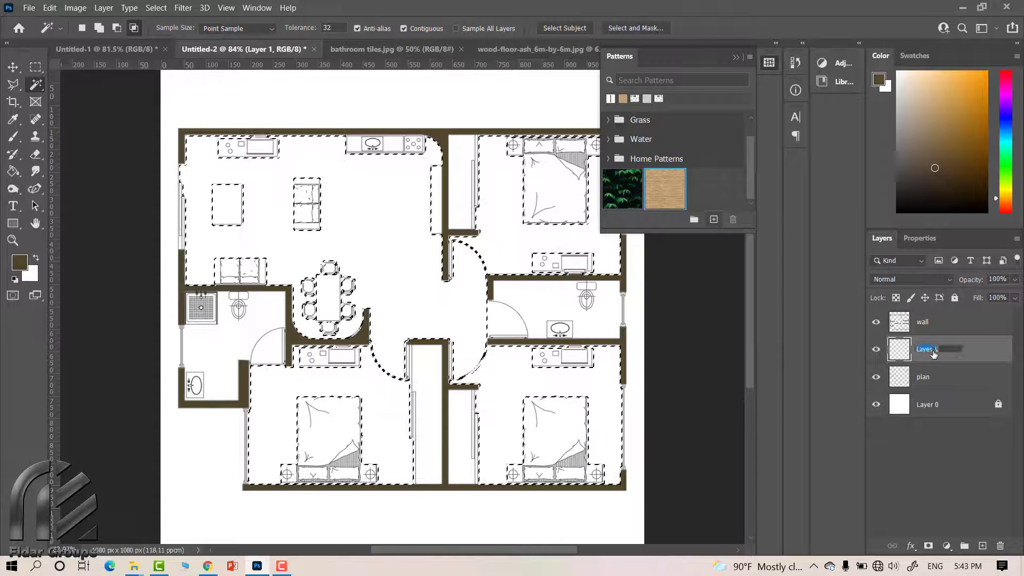
pyautogui.write('parket')
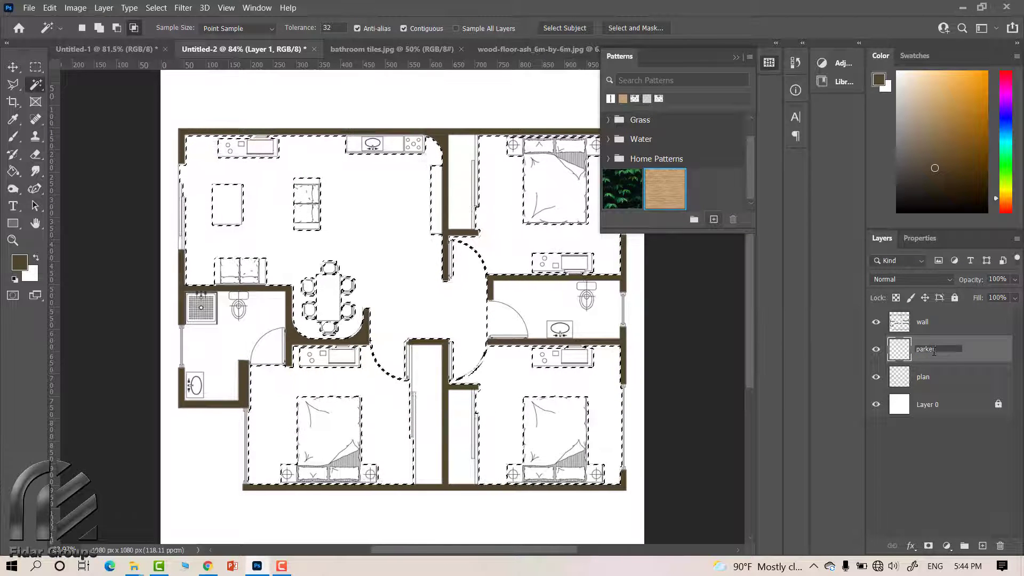
pyautogui.press('Return')
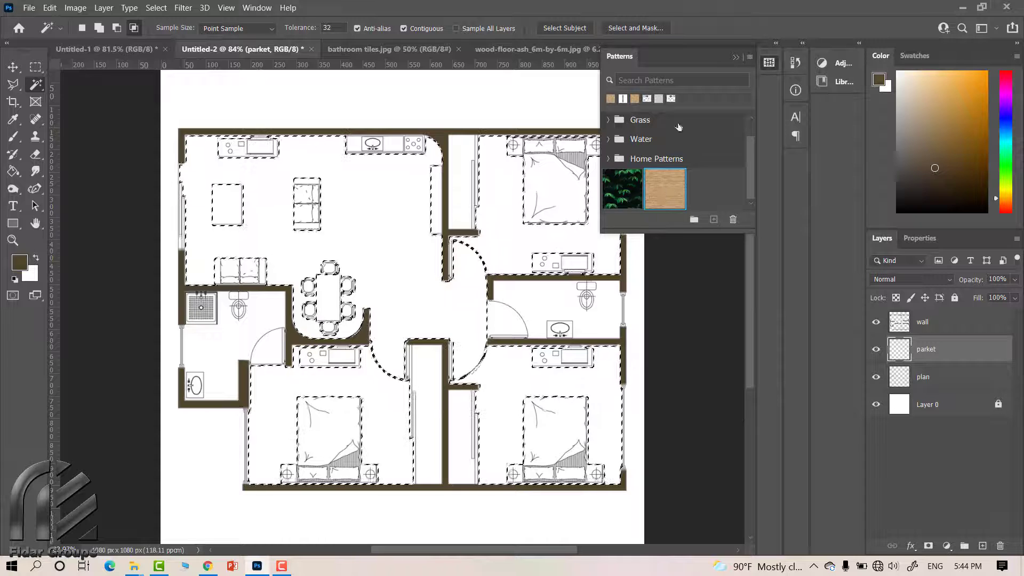
pyautogui.click(671, 195)
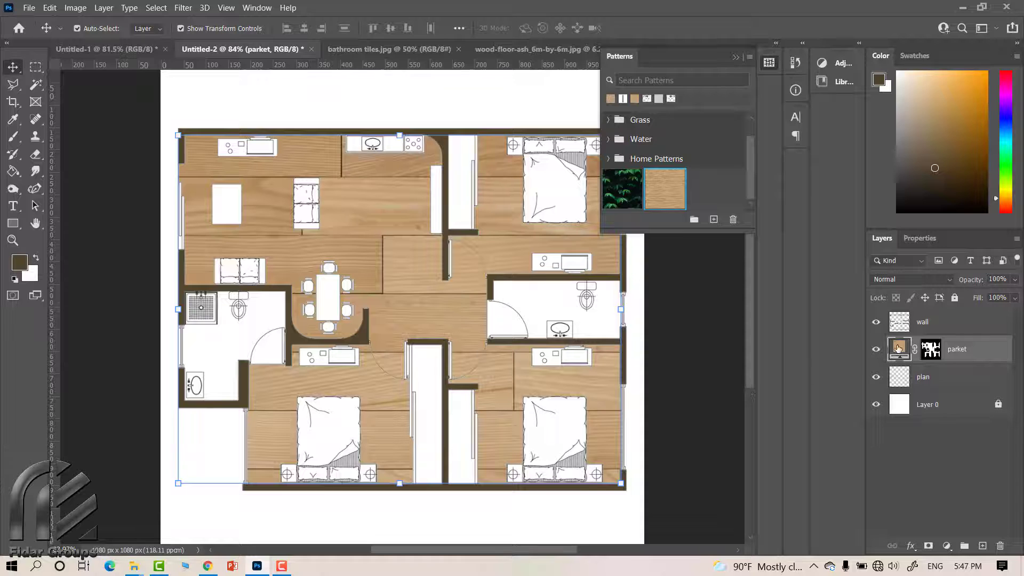
# Set the parket pattern fill scale to 9% with Snap to Origin
pyautogui.doubleClick(899, 350)
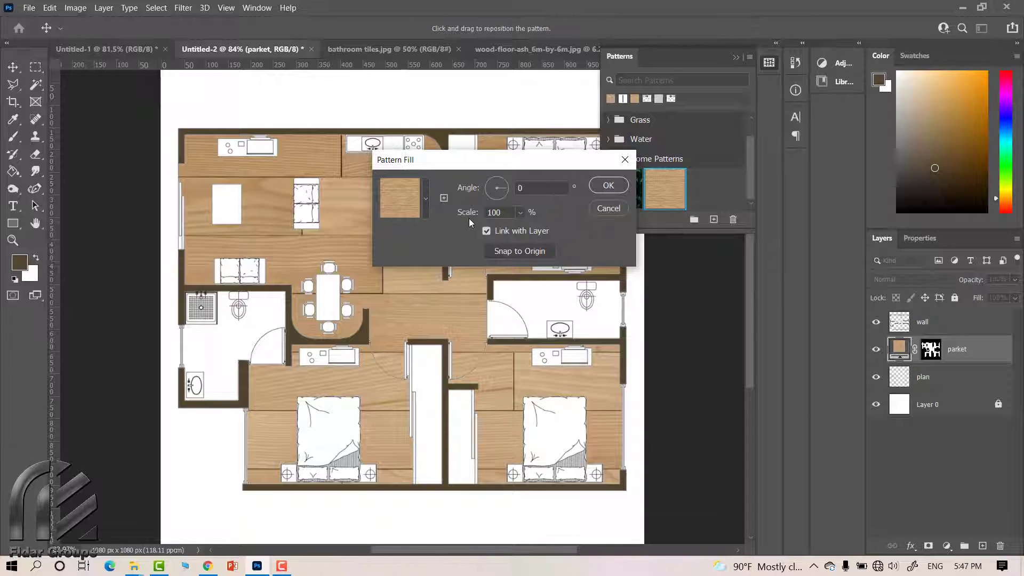
pyautogui.click(506, 213)
pyautogui.press('Down')
pyautogui.press('Down')
pyautogui.press('Down')
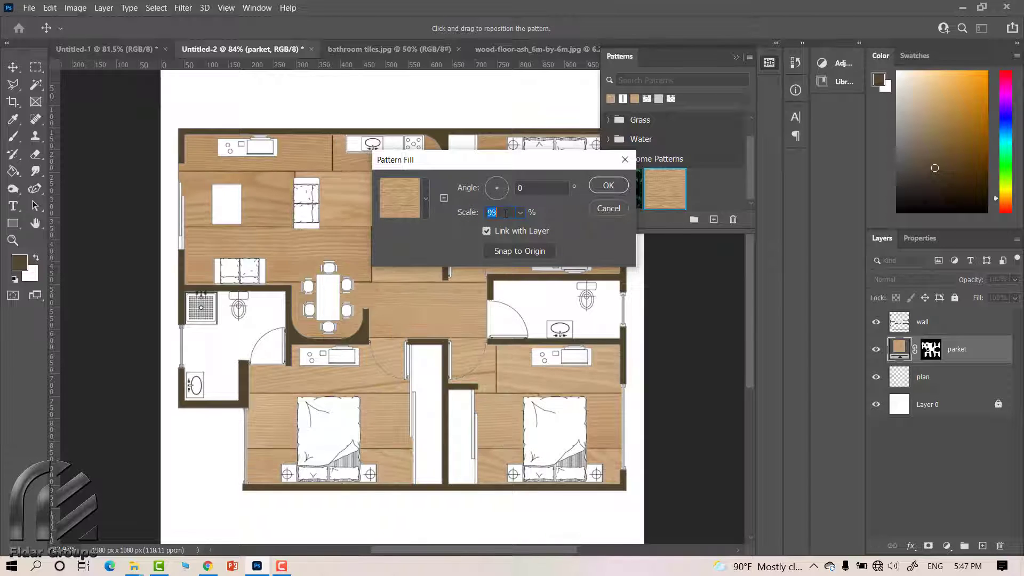
pyautogui.press('Down')
pyautogui.press('Down')
pyautogui.press('Down')
pyautogui.press('Down')
pyautogui.press('Down')
pyautogui.press('Down')
pyautogui.press('Down')
pyautogui.press('Down')
pyautogui.press('Down')
pyautogui.press('Down')
pyautogui.press('Down')
pyautogui.press('Down')
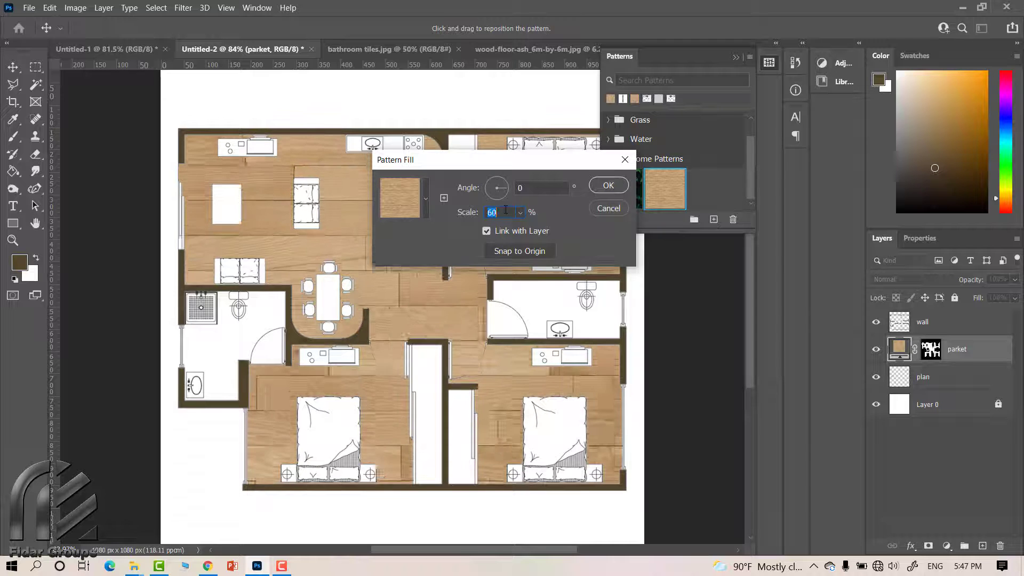
pyautogui.press('Down')
pyautogui.press('Down')
pyautogui.press('Down')
pyautogui.press('Down')
pyautogui.press('Down')
pyautogui.press('Down')
pyautogui.press('Down')
pyautogui.press('Down')
pyautogui.press('Down')
pyautogui.press('Down')
pyautogui.press('Down')
pyautogui.press('Down')
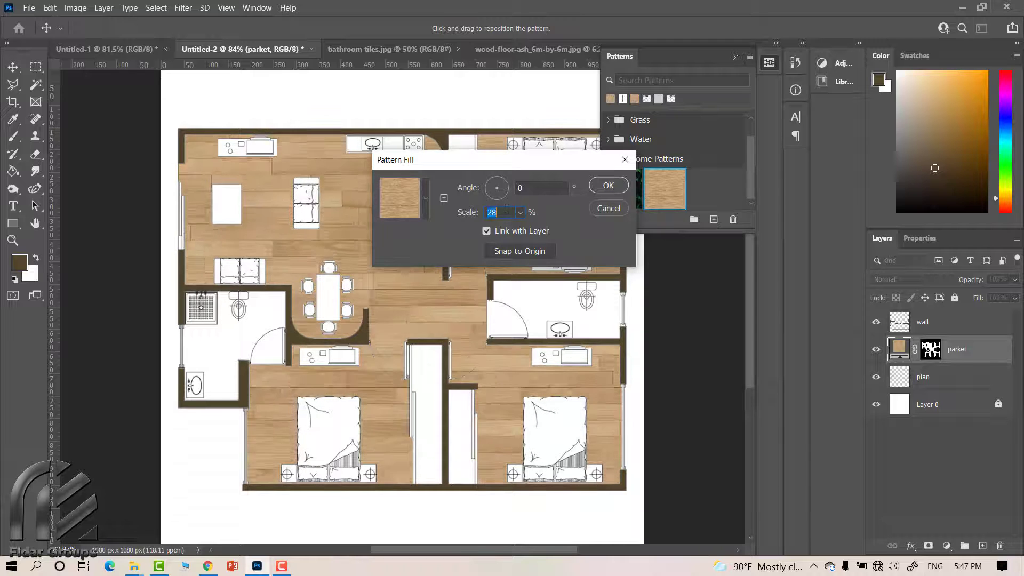
pyautogui.press('Down')
pyautogui.press('Down')
pyautogui.press('Down')
pyautogui.press('Down')
pyautogui.press('Down')
pyautogui.press('Down')
pyautogui.press('Down')
pyautogui.press('Down')
pyautogui.press('Down')
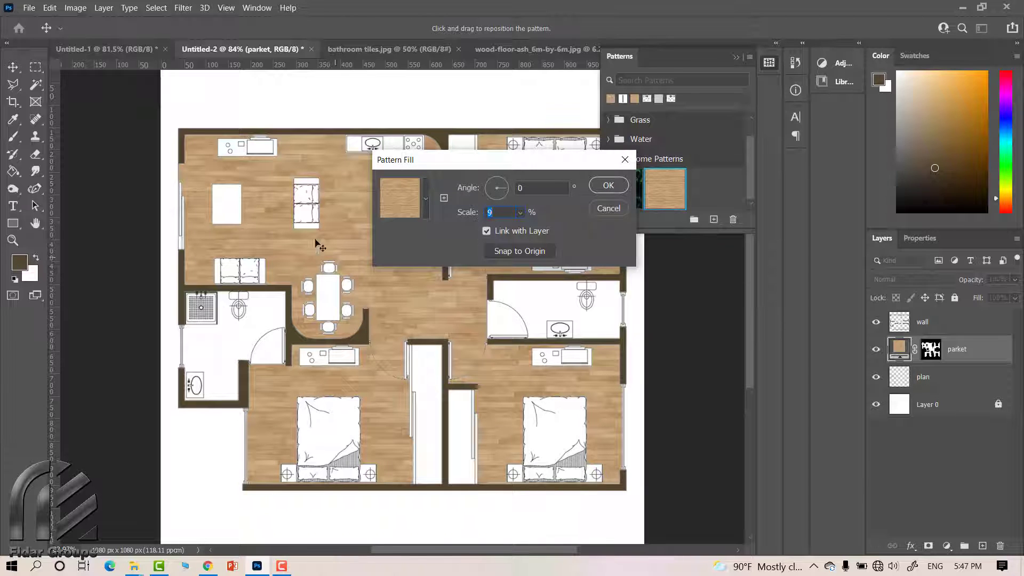
pyautogui.click(508, 252)
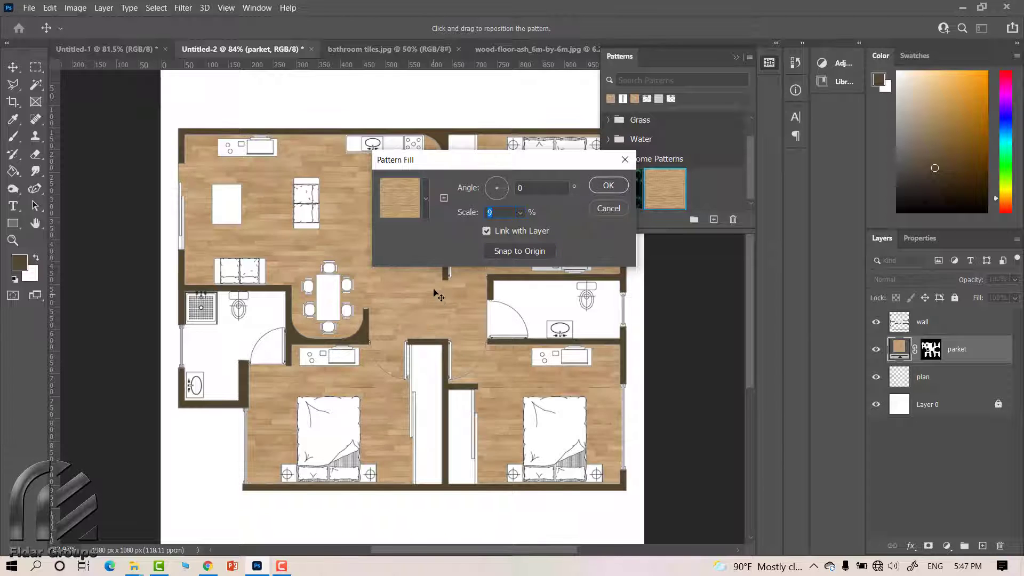
pyautogui.click(608, 185)
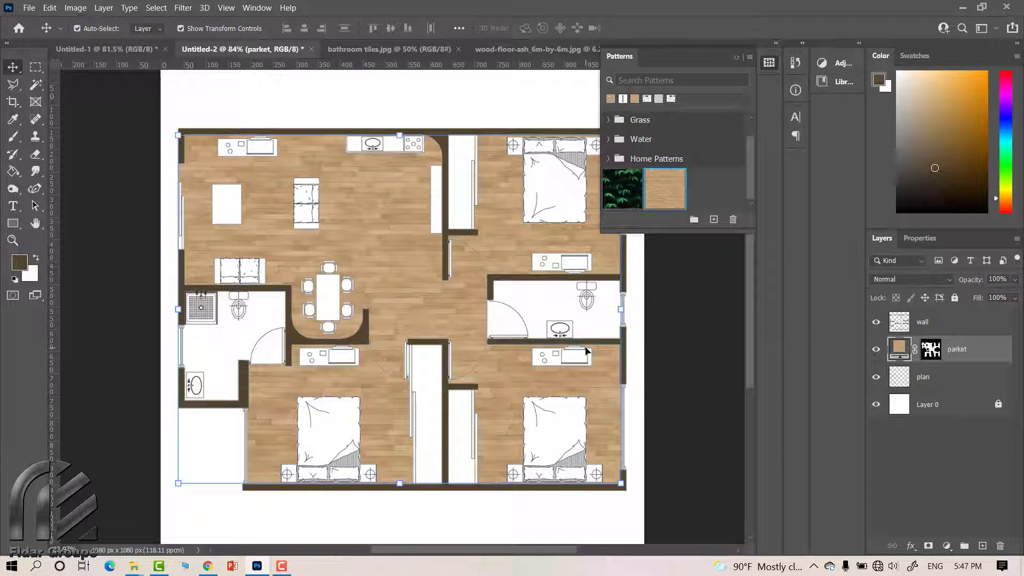
# Save bathroom tiles.jpg as a new pattern and return to the floor plan document
pyautogui.click(373, 50)
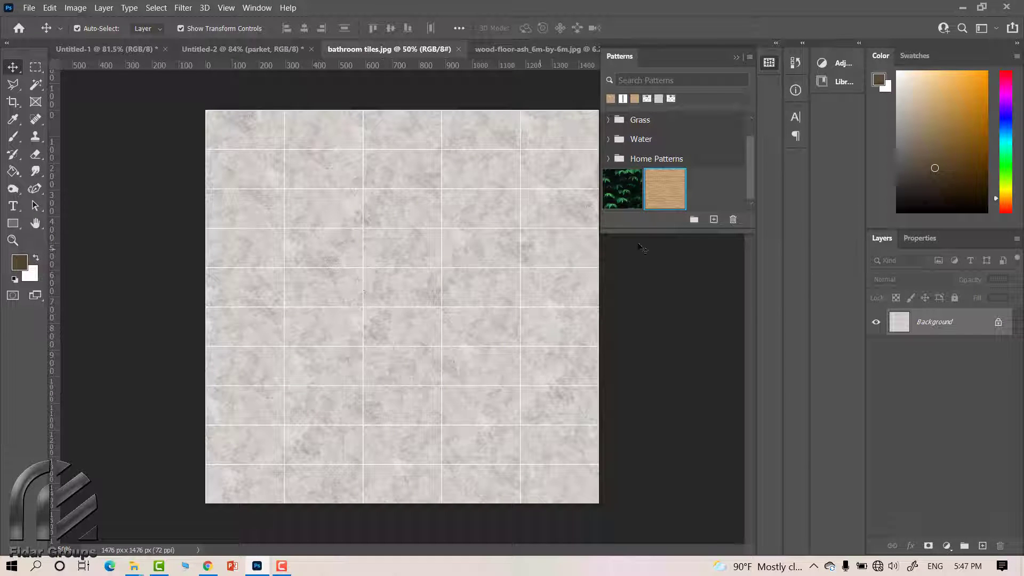
pyautogui.click(713, 221)
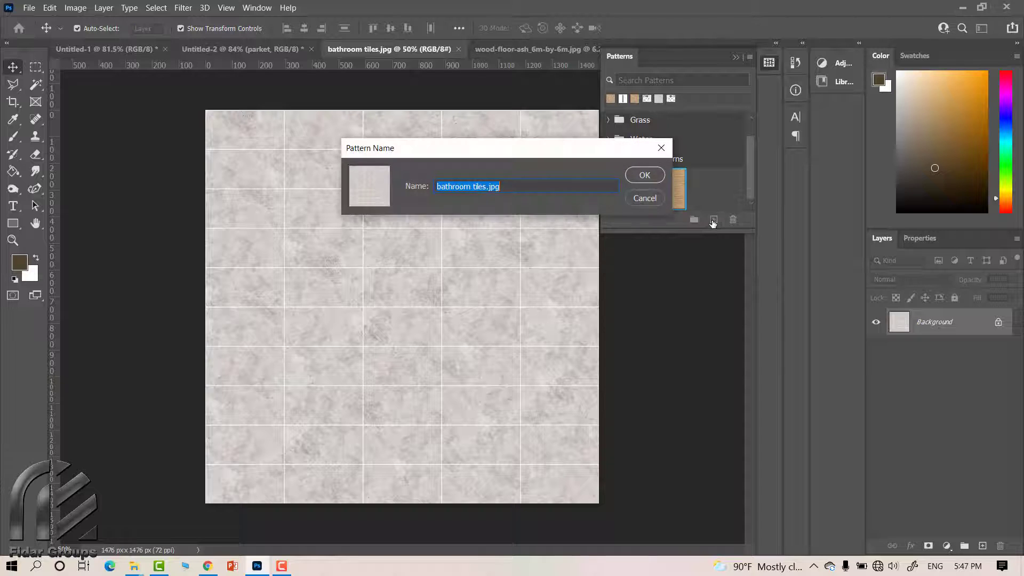
pyautogui.click(645, 175)
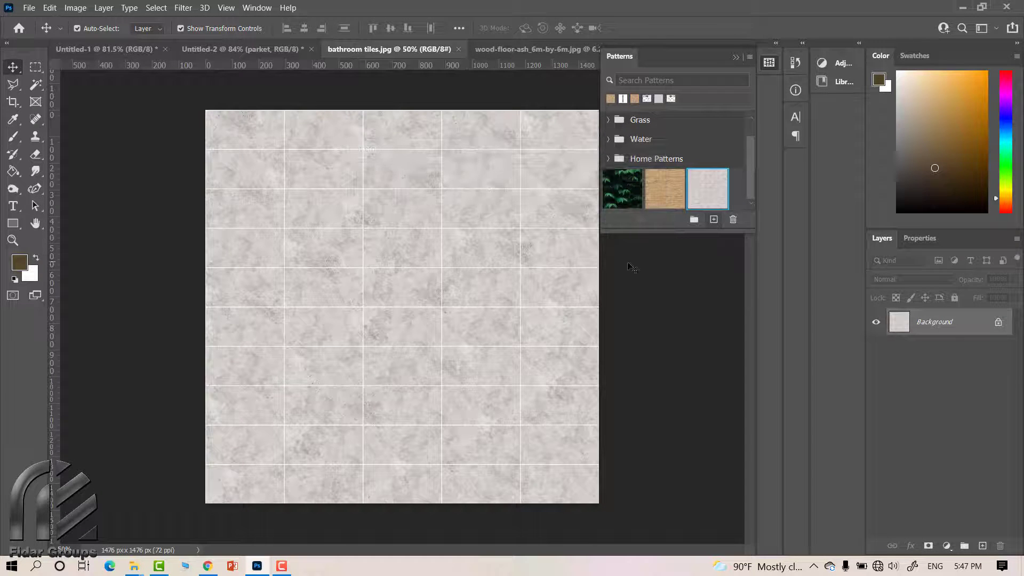
pyautogui.click(238, 48)
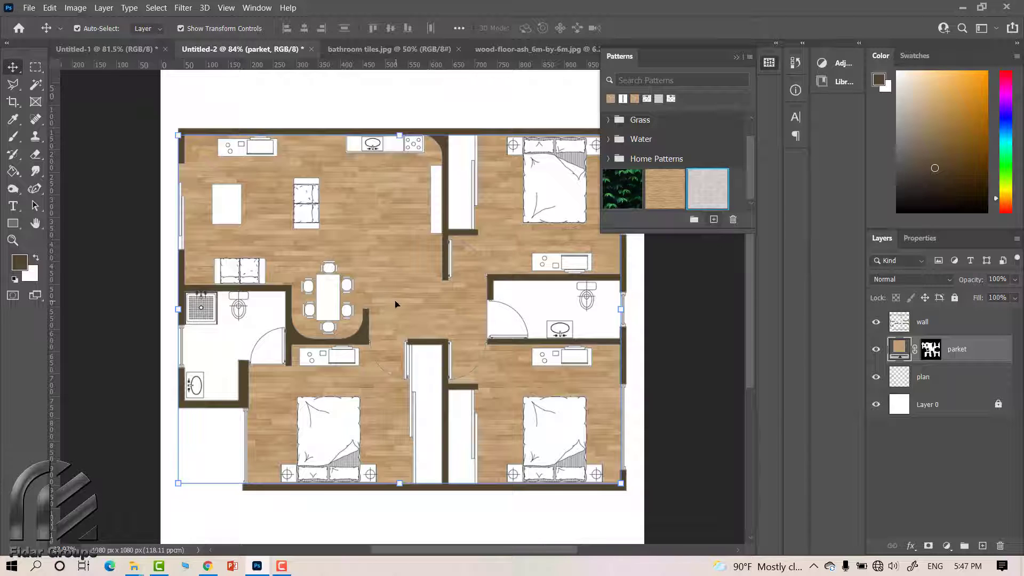
# On the plan layer, Magic Wand select the left and right bathroom floors
pyautogui.click(926, 378)
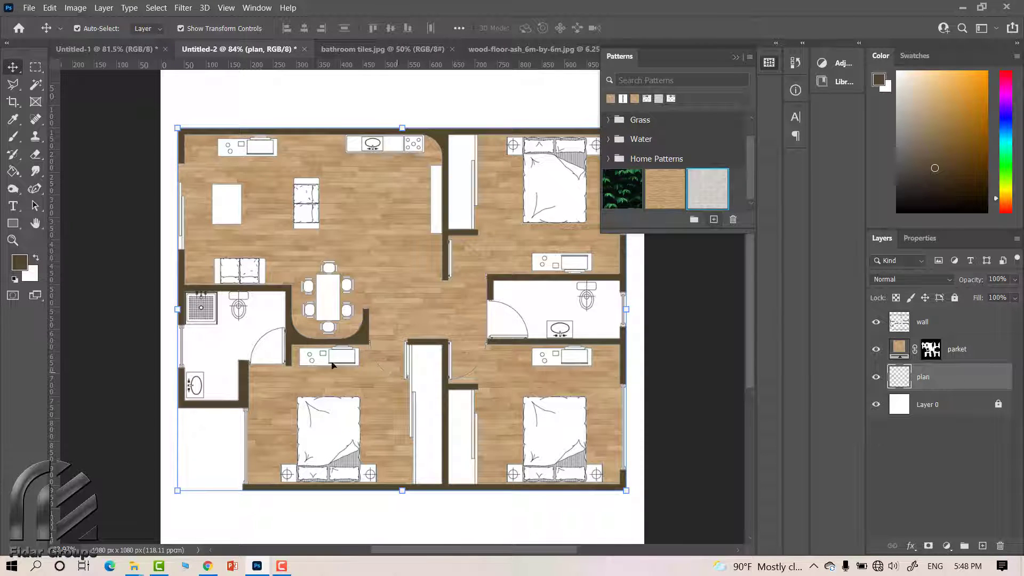
pyautogui.click(33, 89)
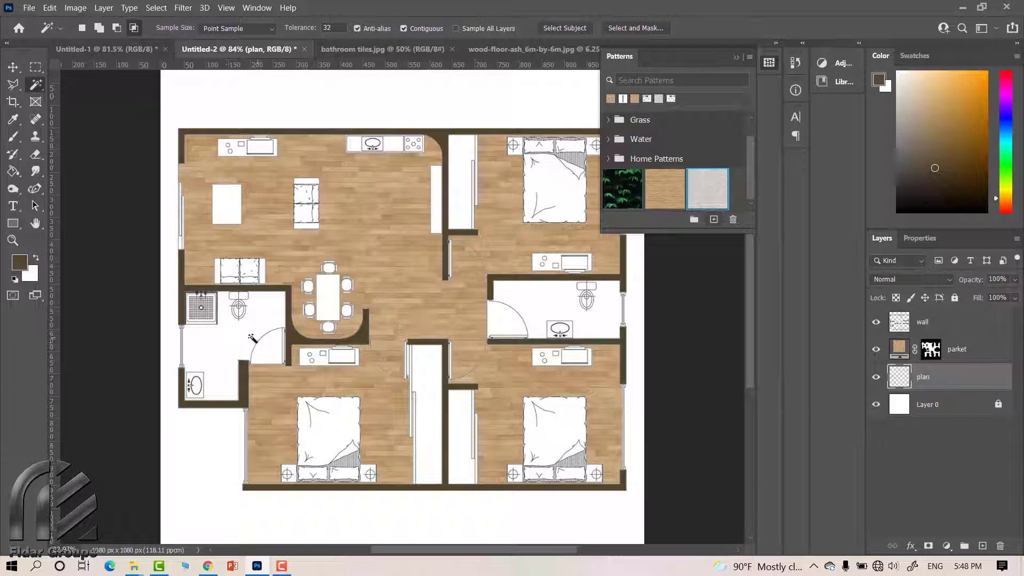
pyautogui.click(246, 341)
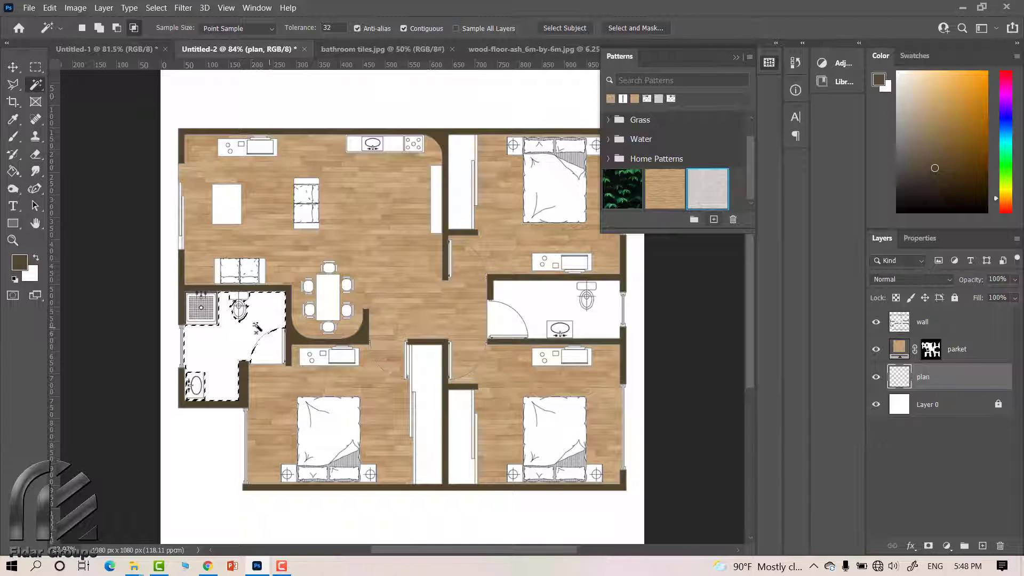
pyautogui.keyDown('shift'); pyautogui.click(275, 359); pyautogui.keyUp('shift')
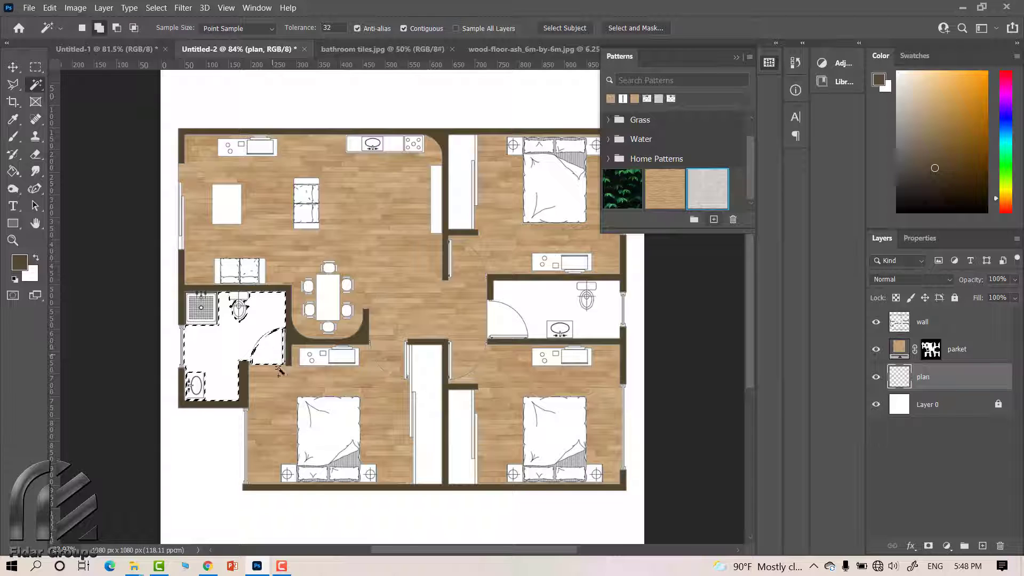
pyautogui.keyDown('shift'); pyautogui.click(530, 308); pyautogui.keyUp('shift')
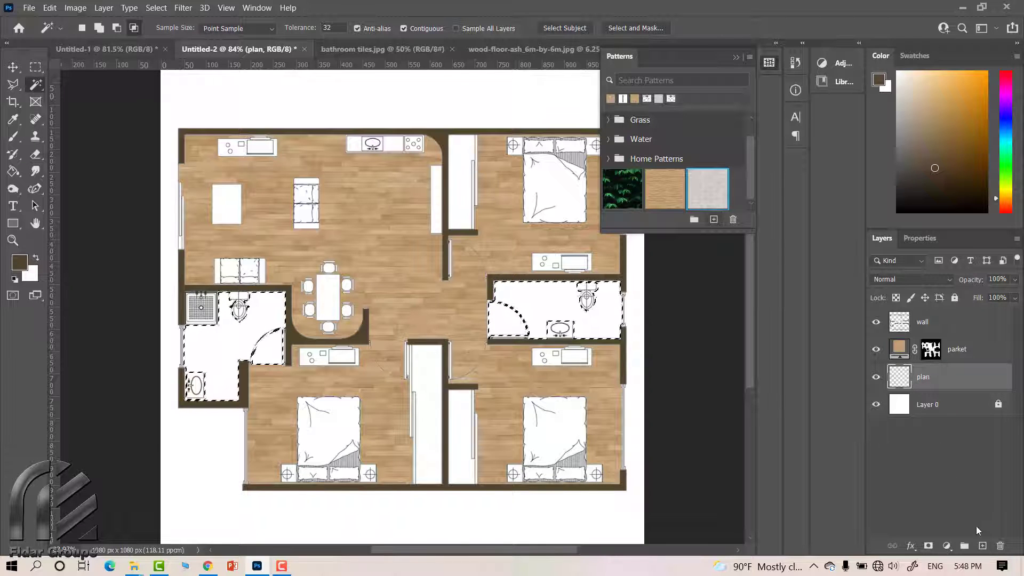
# Add a layer named tile and fill the bathroom selection with the tile pattern
pyautogui.click(982, 546)
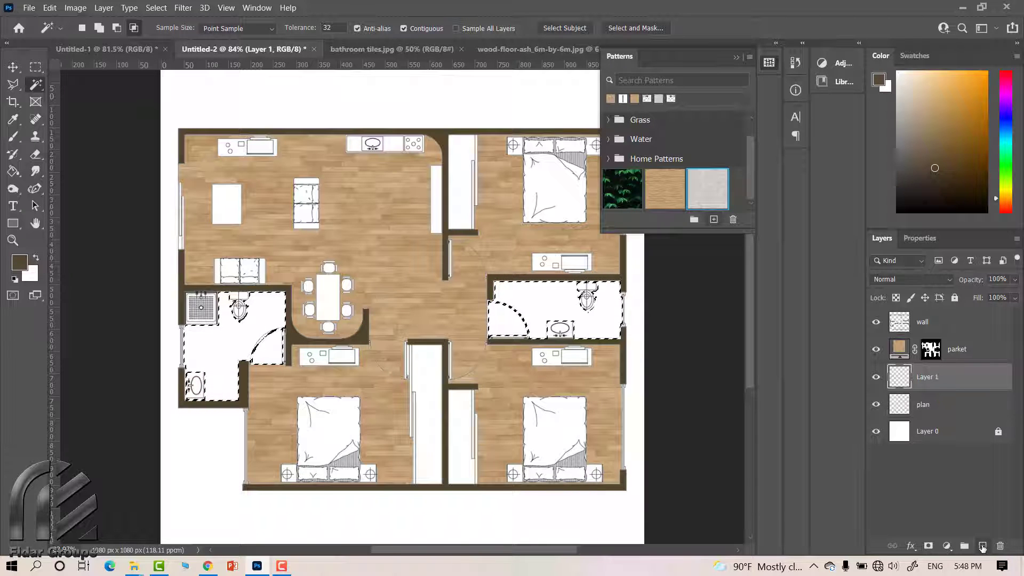
pyautogui.doubleClick(921, 377)
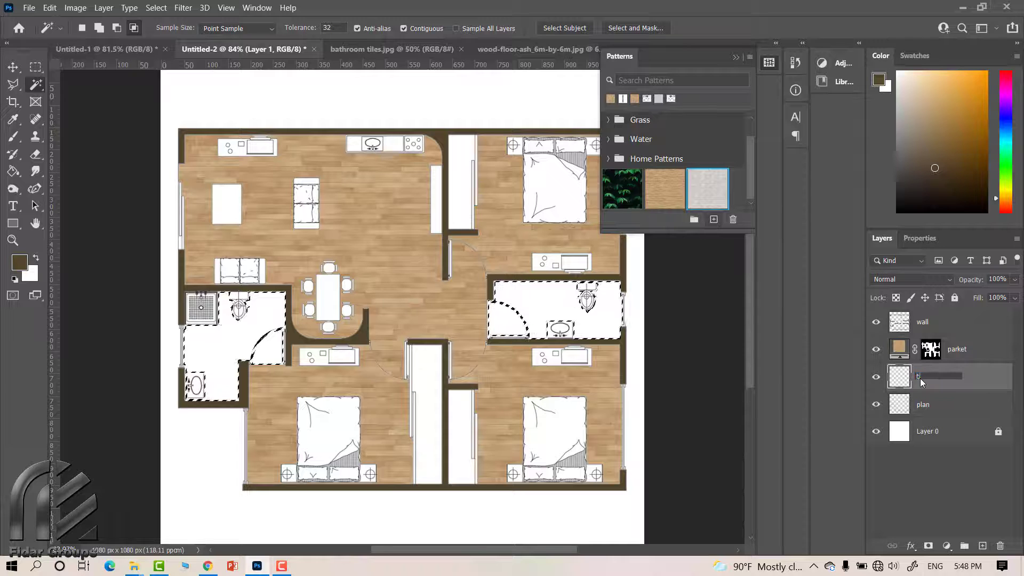
pyautogui.write('tile')
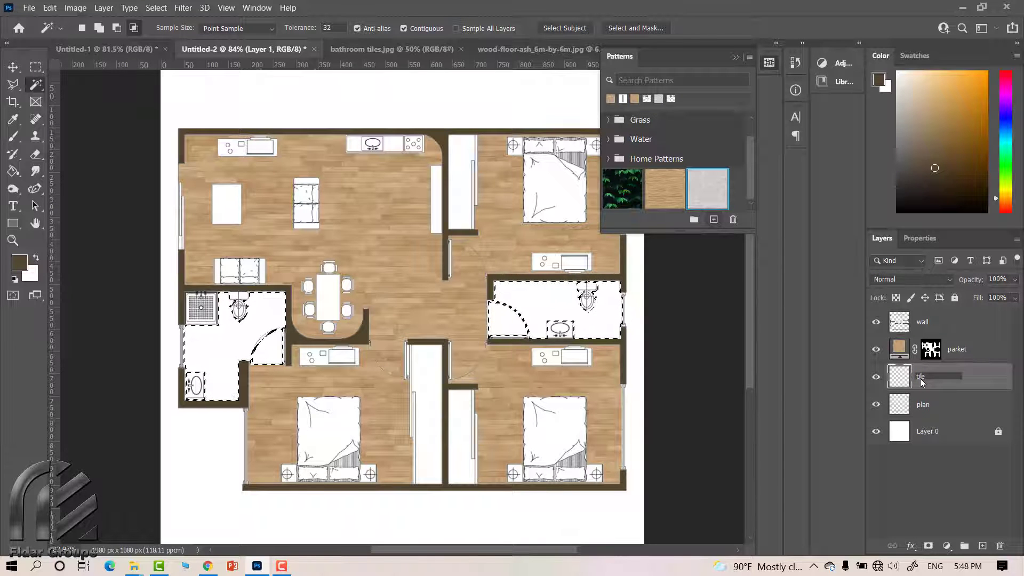
pyautogui.click(711, 191)
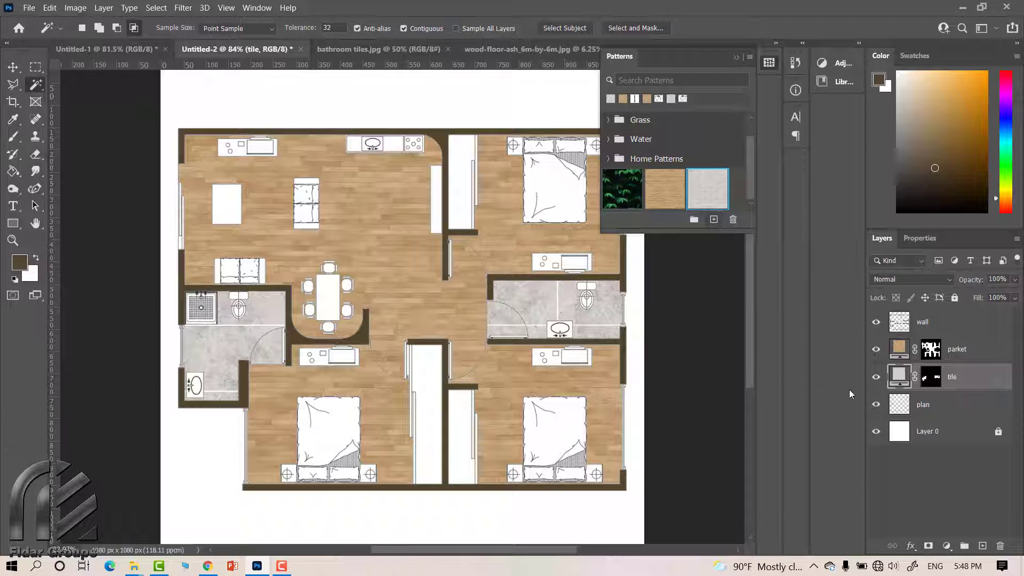
# Rescale the bathroom tile pattern fill to 10% and snap it to the document origin
pyautogui.doubleClick(900, 379)
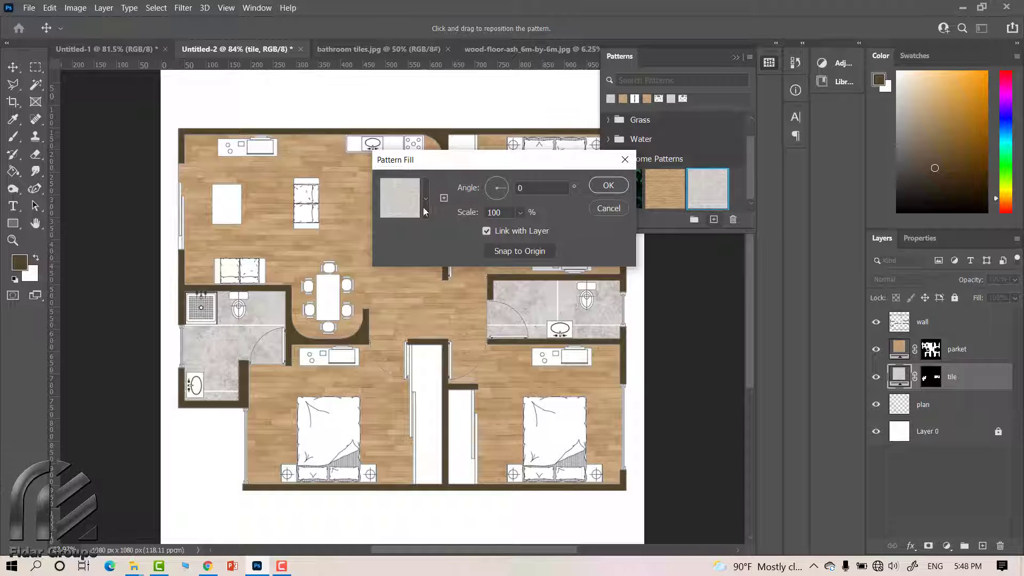
pyautogui.click(508, 213)
pyautogui.scroll(-6, 508, 213)
pyautogui.scroll(-6, 508, 212)
pyautogui.scroll(-7, 507, 212)
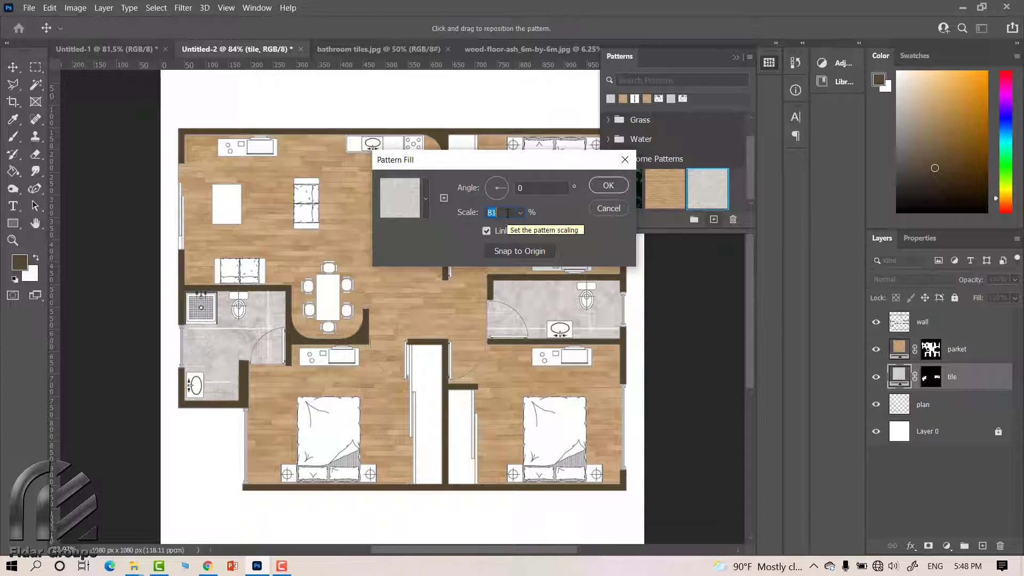
pyautogui.scroll(-9, 508, 212)
pyautogui.scroll(-8, 508, 213)
pyautogui.scroll(-9, 508, 212)
pyautogui.scroll(-8, 508, 212)
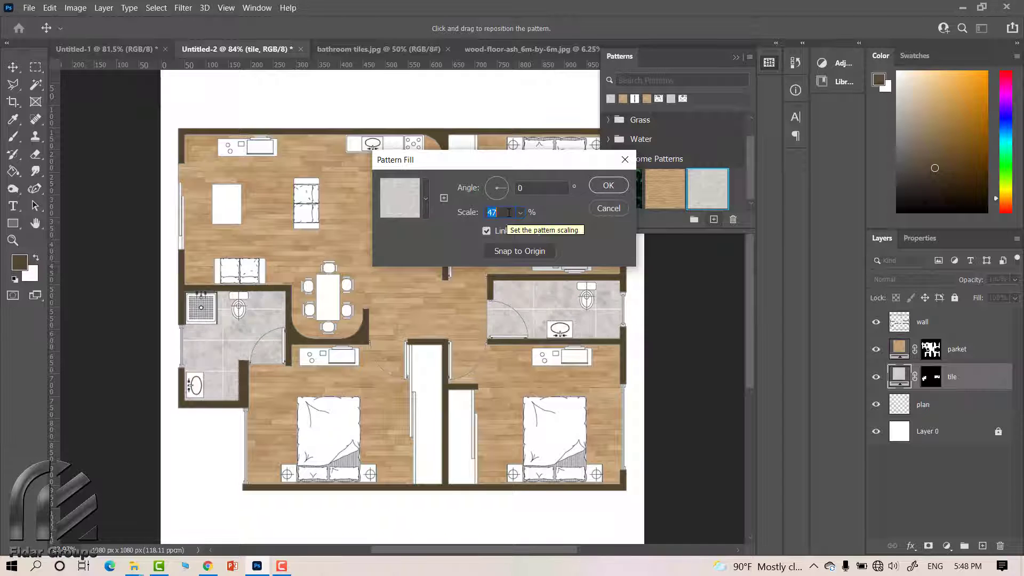
pyautogui.scroll(-18, 509, 212)
pyautogui.scroll(-19, 508, 211)
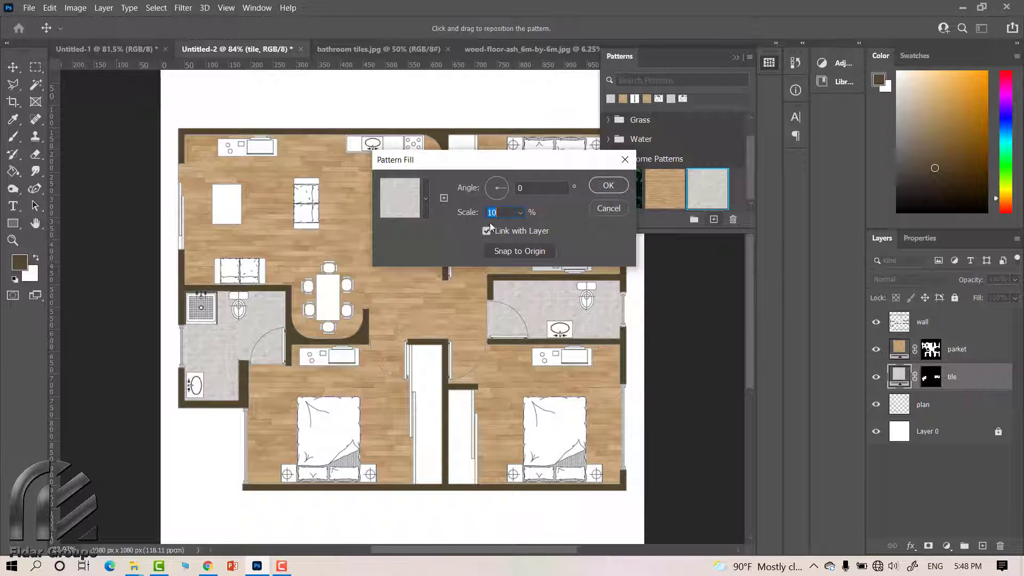
pyautogui.click(498, 252)
pyautogui.click(612, 187)
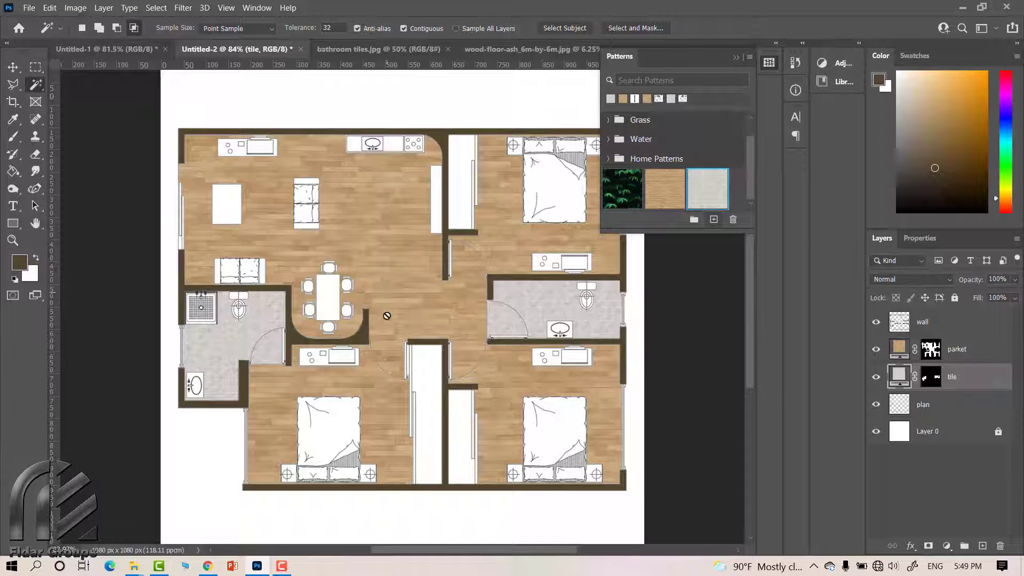
# Close the Patterns panel, switch to the Move tool, and deselect the wall layer
pyautogui.press('v')
pyautogui.click(383, 363)
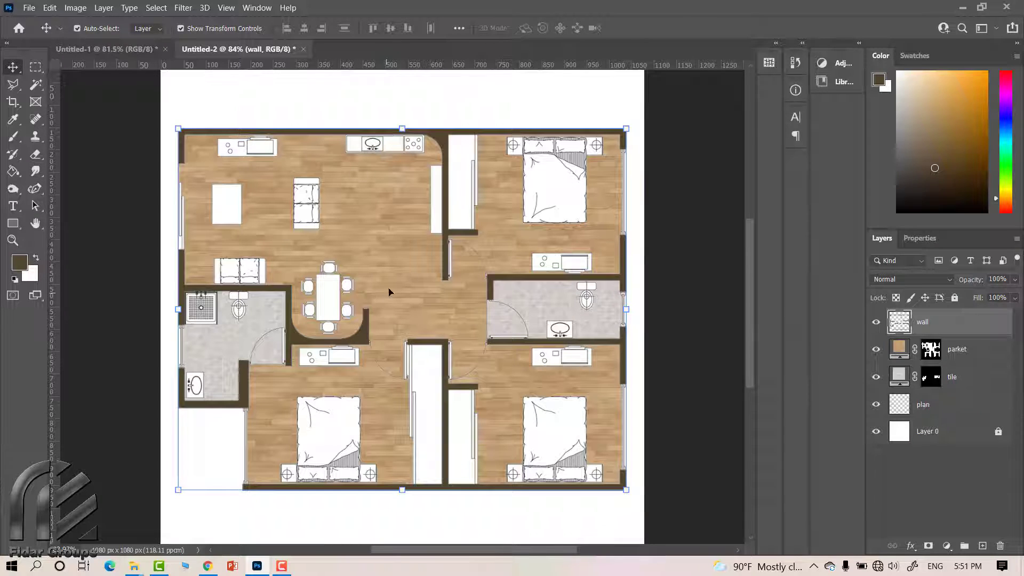
pyautogui.click(578, 96)
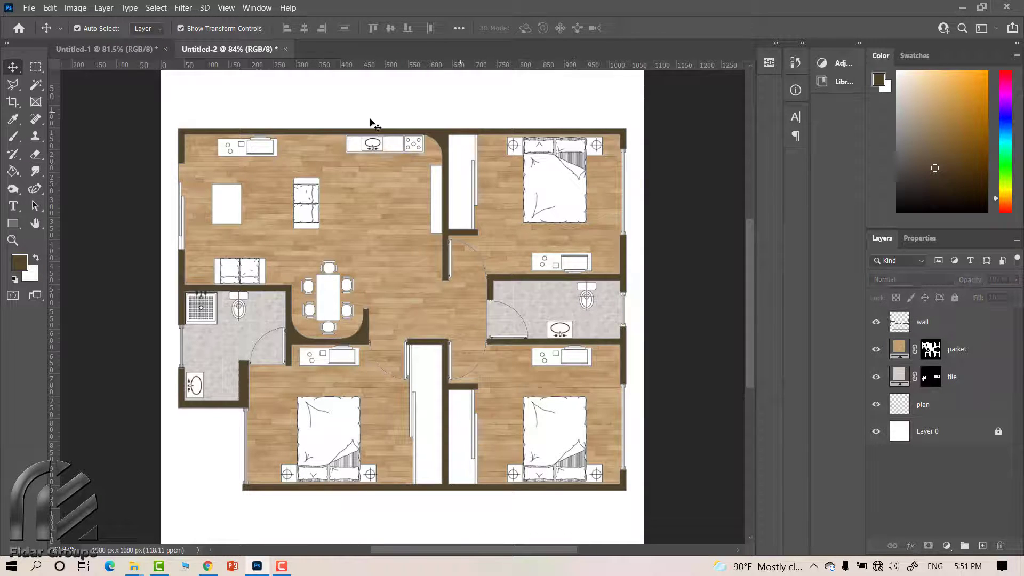
pyautogui.click(28, 7)
# Open 'bed top.png' and drag its layer over to the floor plan document
pyautogui.click(43, 33)
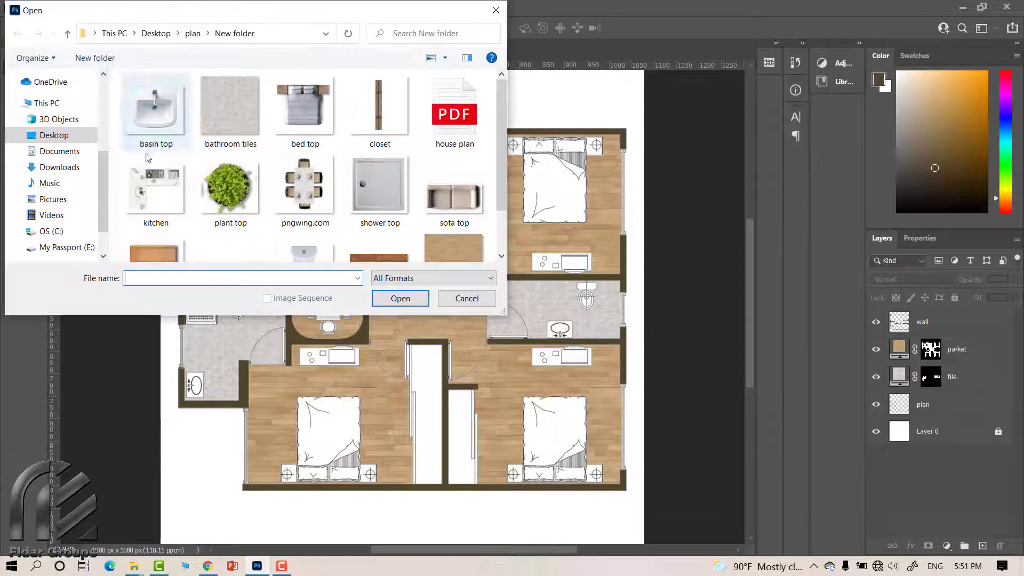
pyautogui.click(295, 95)
pyautogui.click(387, 301)
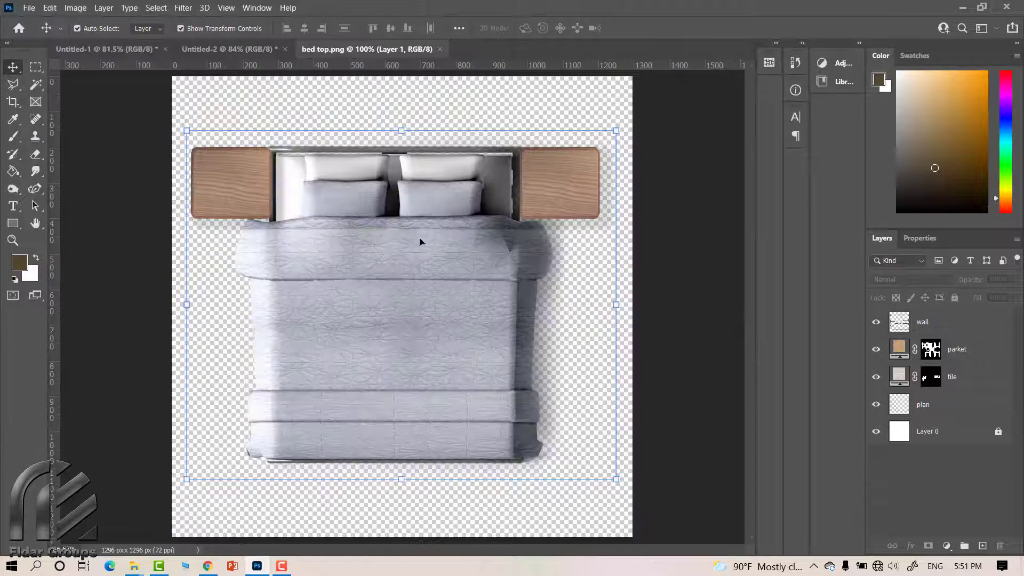
pyautogui.moveTo(392, 270)
pyautogui.mouseDown()
pyautogui.moveTo(363, 187)
pyautogui.moveTo(411, 208)
pyautogui.mouseUp()
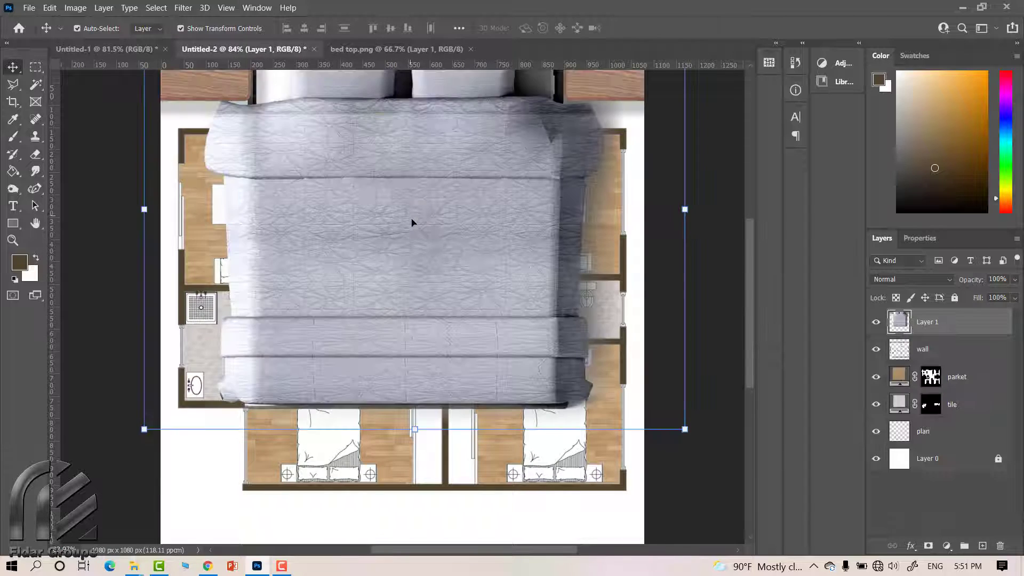
# Scale the bed to about 22% and place it in the upper-right bedroom
pyautogui.moveTo(661, 422)
pyautogui.mouseDown()
pyautogui.moveTo(378, 250)
pyautogui.moveTo(352, 179)
pyautogui.mouseUp()
pyautogui.moveTo(266, 203)
pyautogui.mouseDown()
pyautogui.moveTo(480, 235)
pyautogui.moveTo(551, 288)
pyautogui.mouseUp()
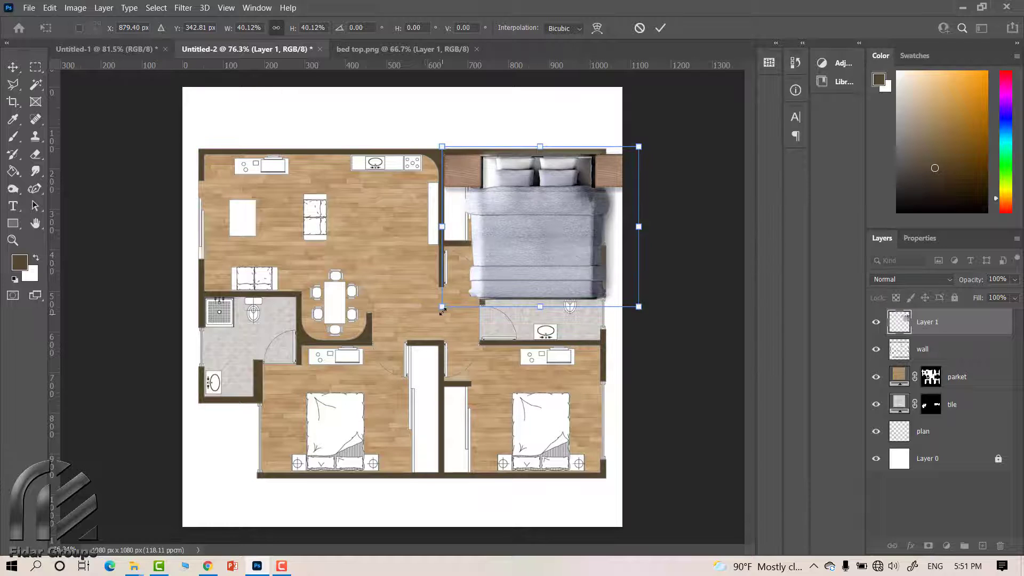
pyautogui.moveTo(442, 309)
pyautogui.mouseDown()
pyautogui.moveTo(511, 235)
pyautogui.moveTo(483, 236)
pyautogui.mouseUp()
pyautogui.moveTo(554, 210); pyautogui.dragTo(562, 216)
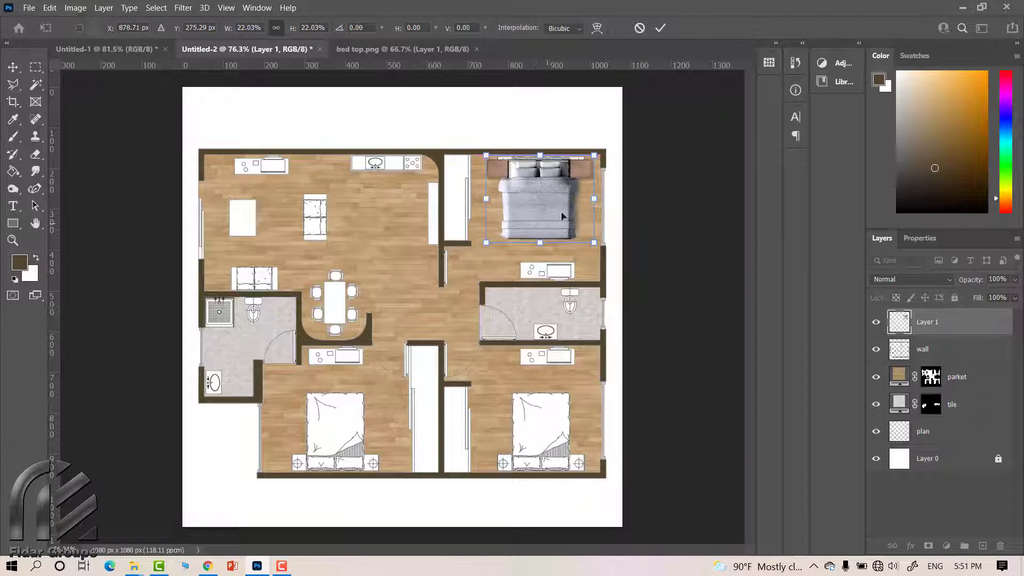
pyautogui.scroll(1, 563, 216)
pyautogui.scroll(-2, 565, 213)
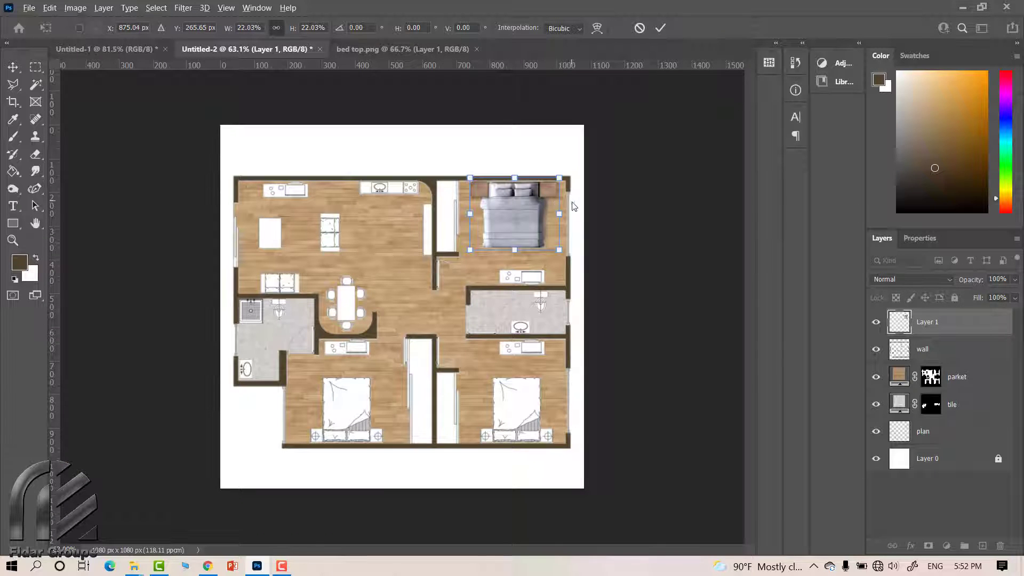
pyautogui.scroll(1, 505, 242)
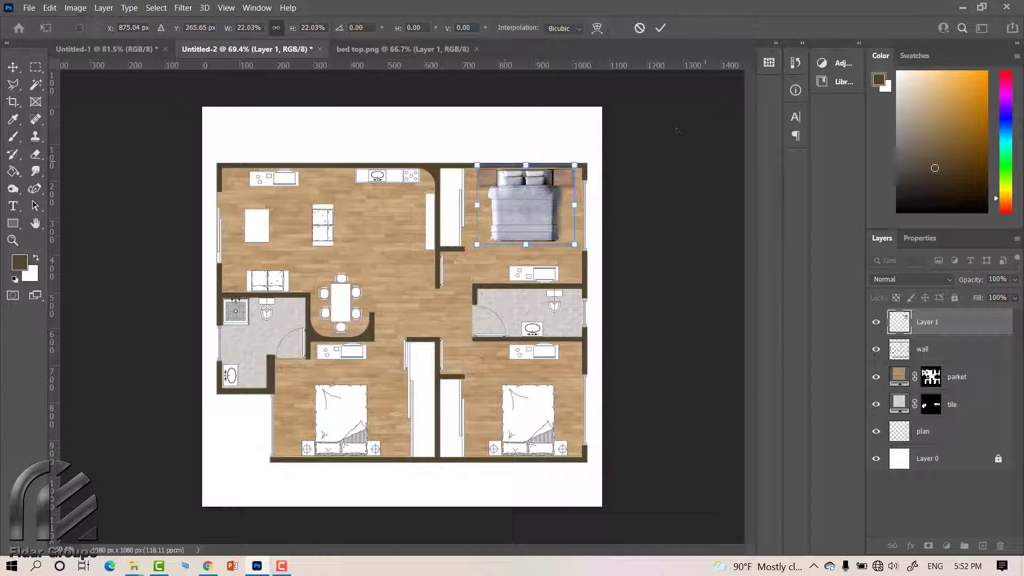
pyautogui.click(660, 30)
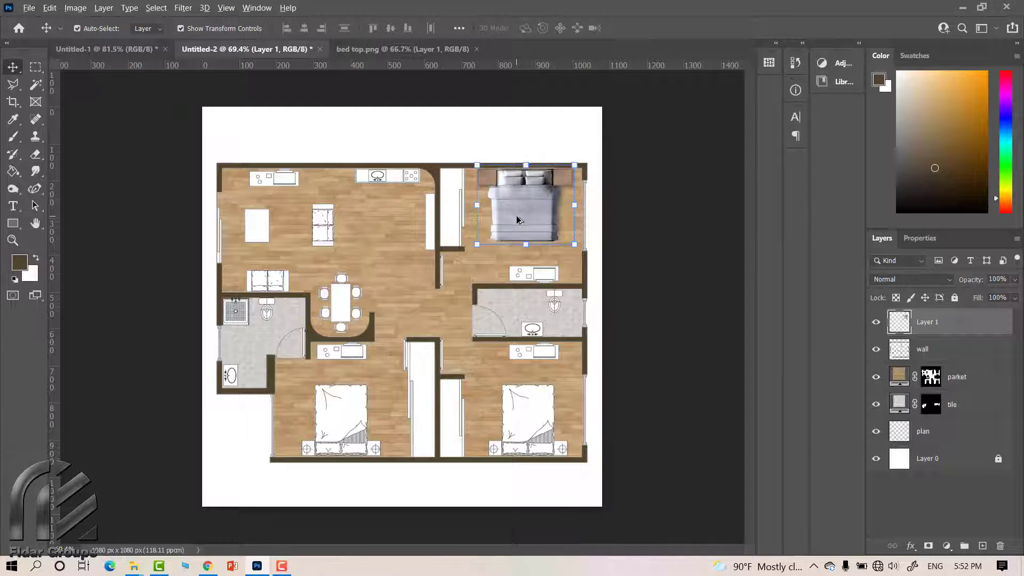
# Duplicate the bed into the lower-right bedroom, rotated 180° and fitted into place
pyautogui.moveTo(523, 210); pyautogui.dragTo(523, 427)
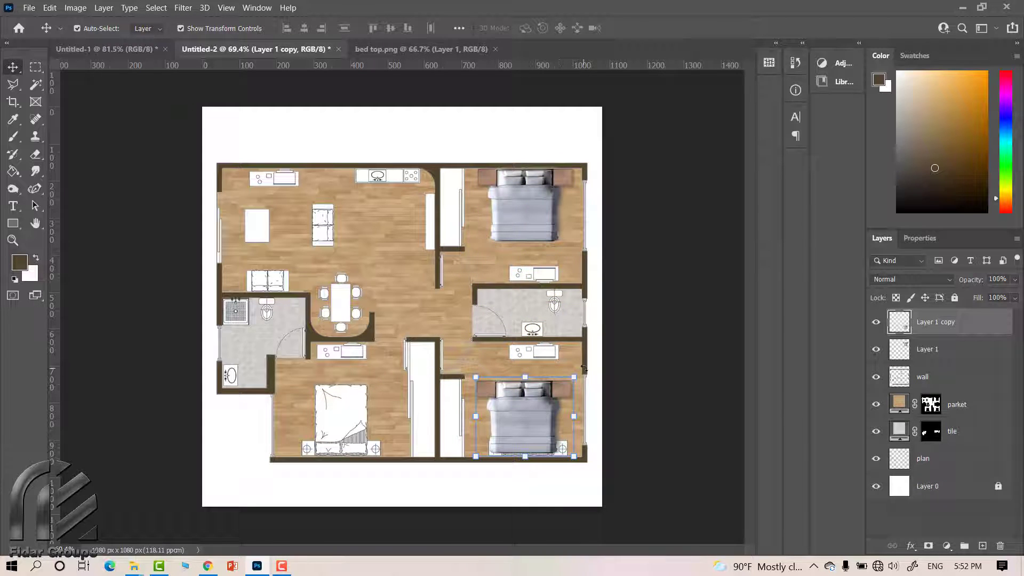
pyautogui.moveTo(584, 368); pyautogui.dragTo(478, 456)
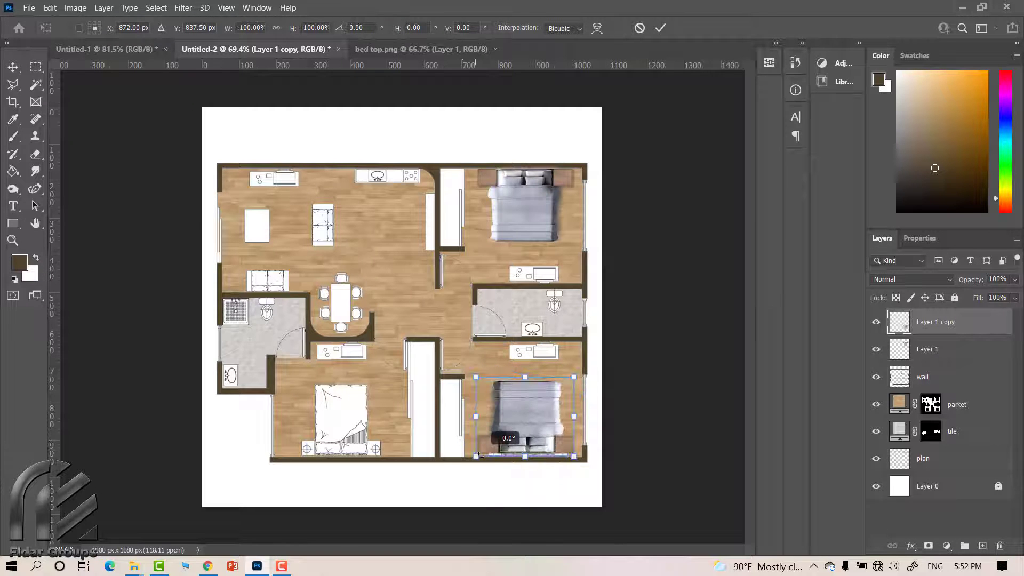
pyautogui.moveTo(538, 431); pyautogui.dragTo(536, 438)
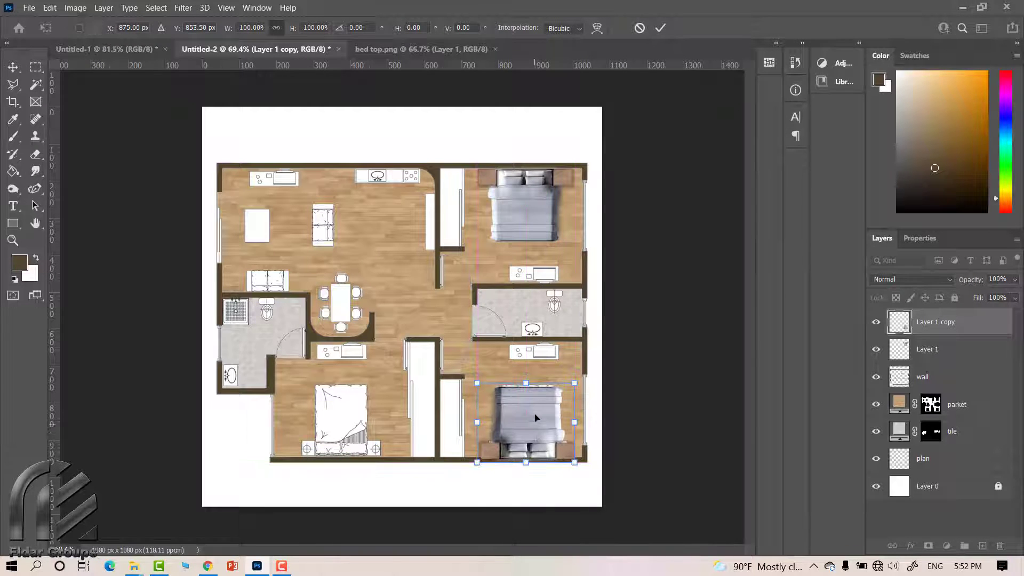
pyautogui.moveTo(527, 381); pyautogui.dragTo(527, 381)
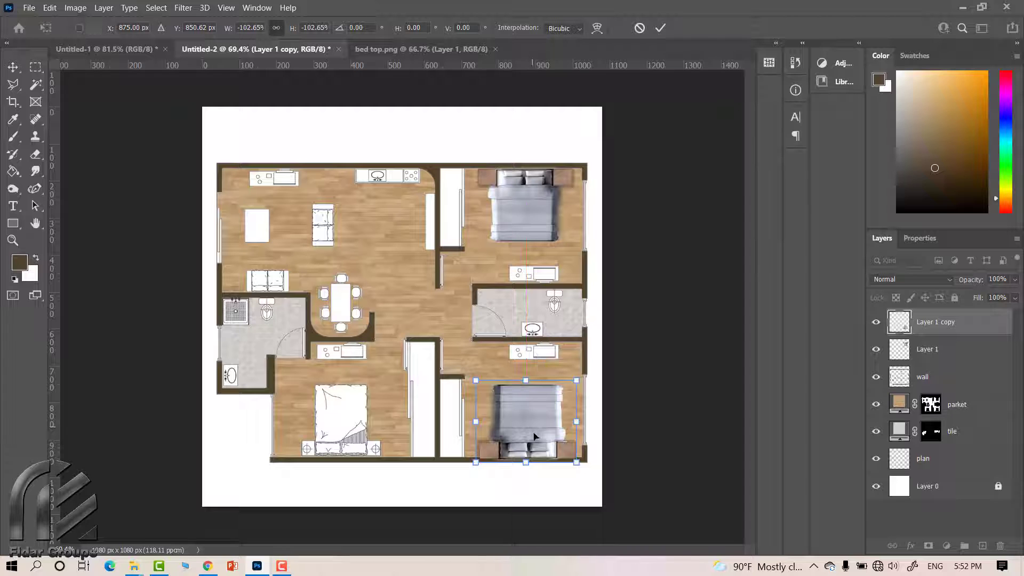
pyautogui.moveTo(529, 436); pyautogui.dragTo(340, 425)
pyautogui.press('Return')
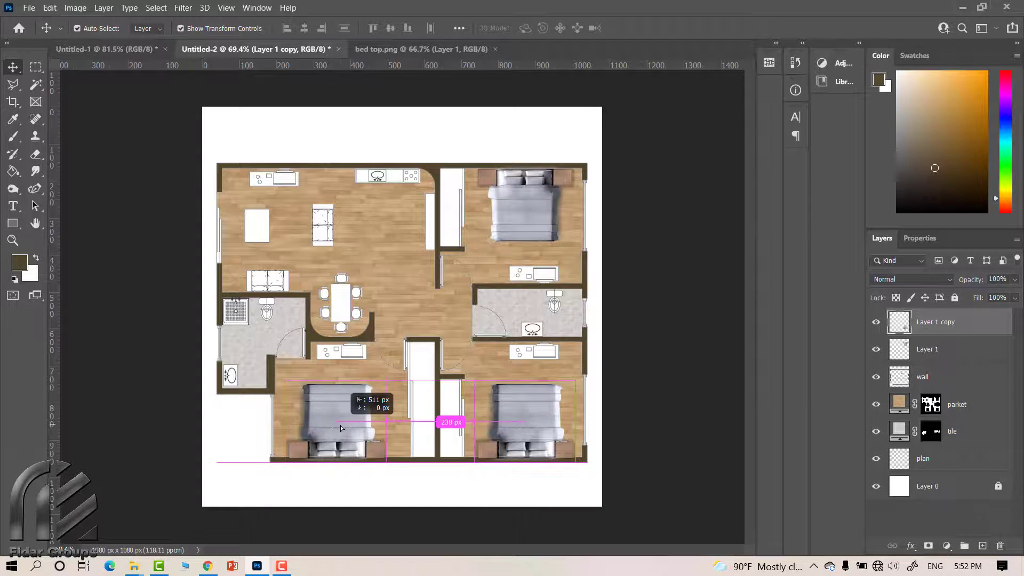
pyautogui.scroll(3, 340, 452)
pyautogui.scroll(-2, 453, 238)
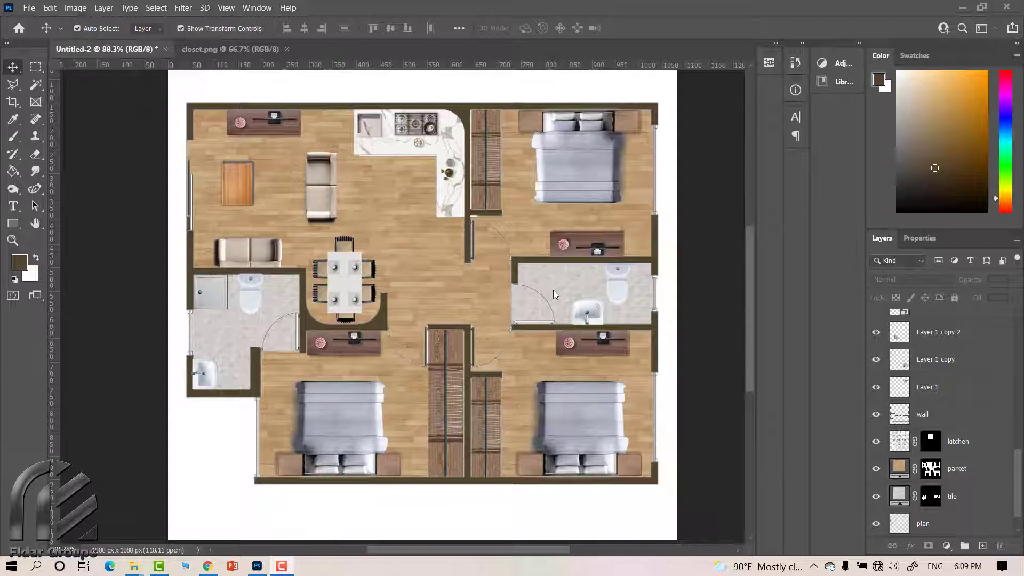
# Give the upper-right bed a drop shadow: opacity 39%, angle 90°, distance 10, spread 13, size 38
pyautogui.click(577, 184)
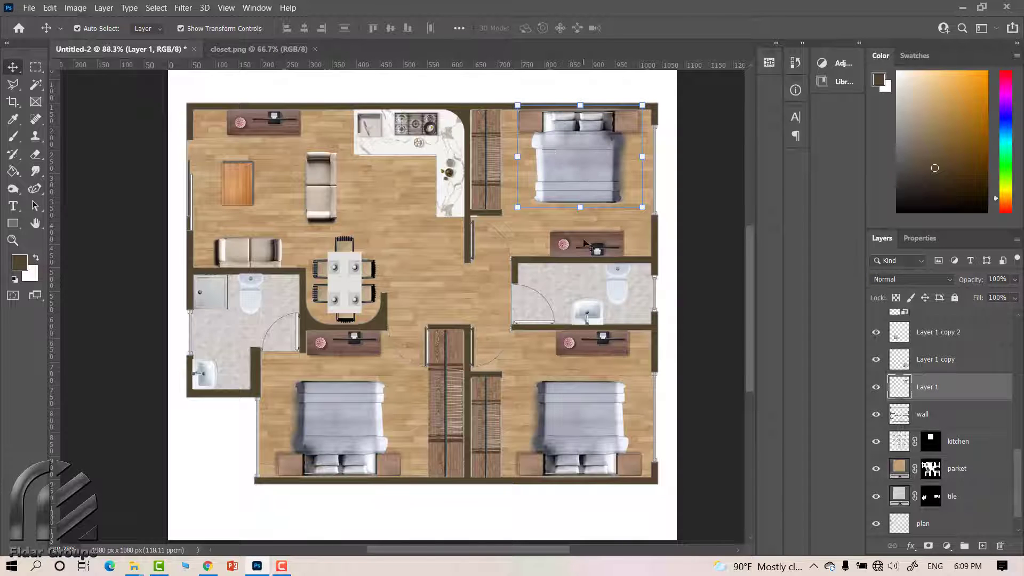
pyautogui.click(585, 244)
pyautogui.click(582, 185)
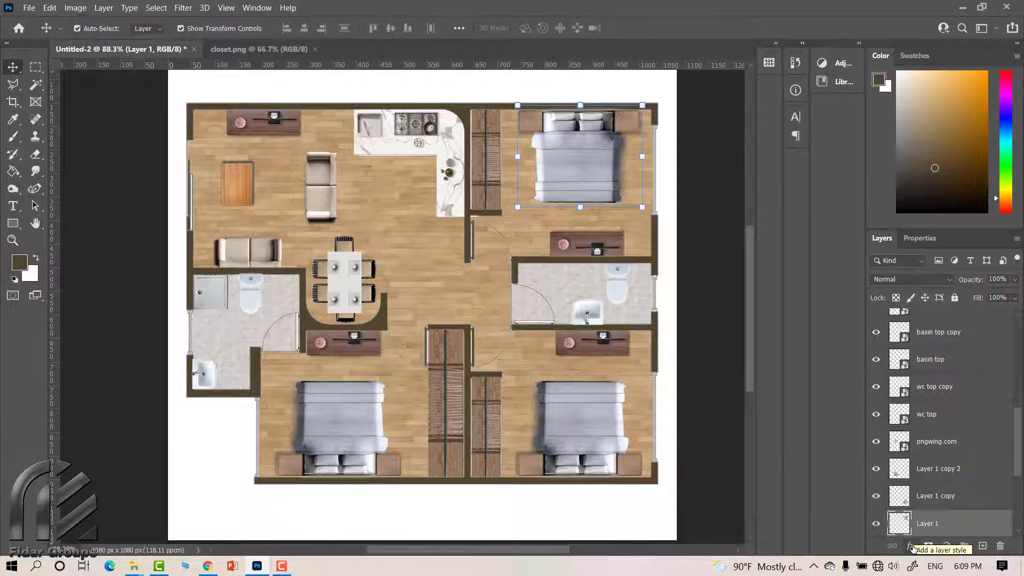
pyautogui.click(911, 546)
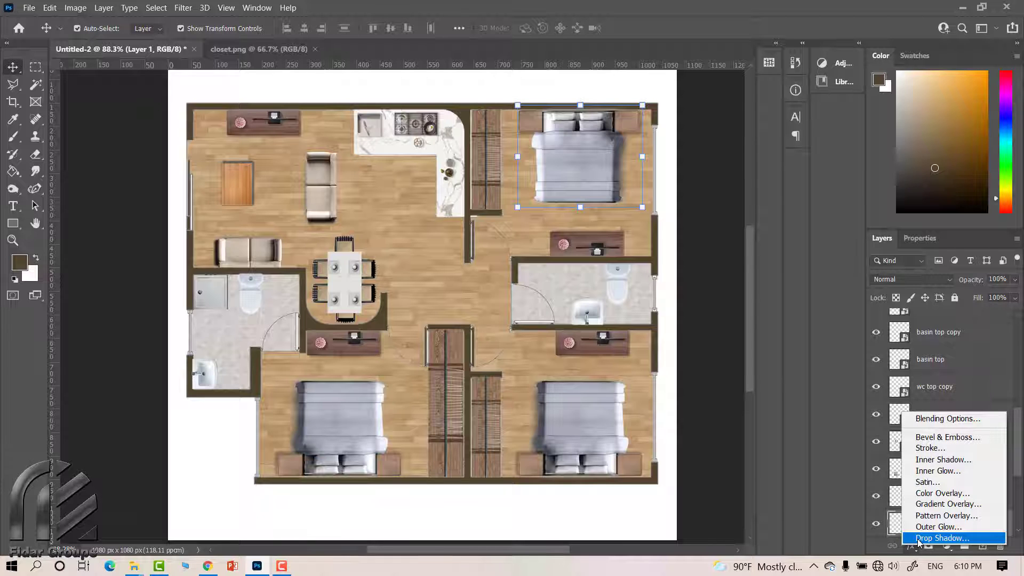
pyautogui.click(919, 540)
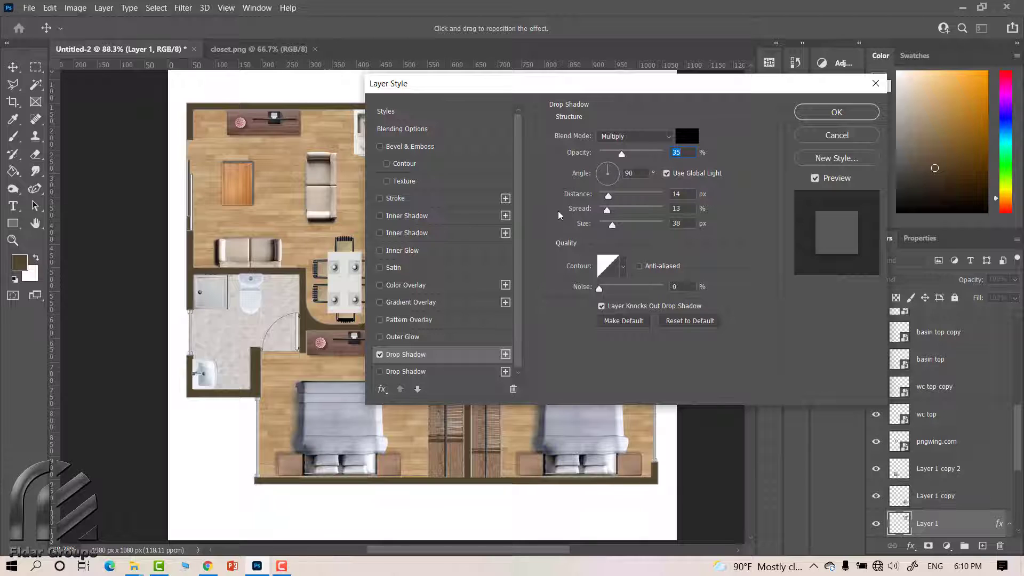
pyautogui.moveTo(591, 90); pyautogui.dragTo(218, 74)
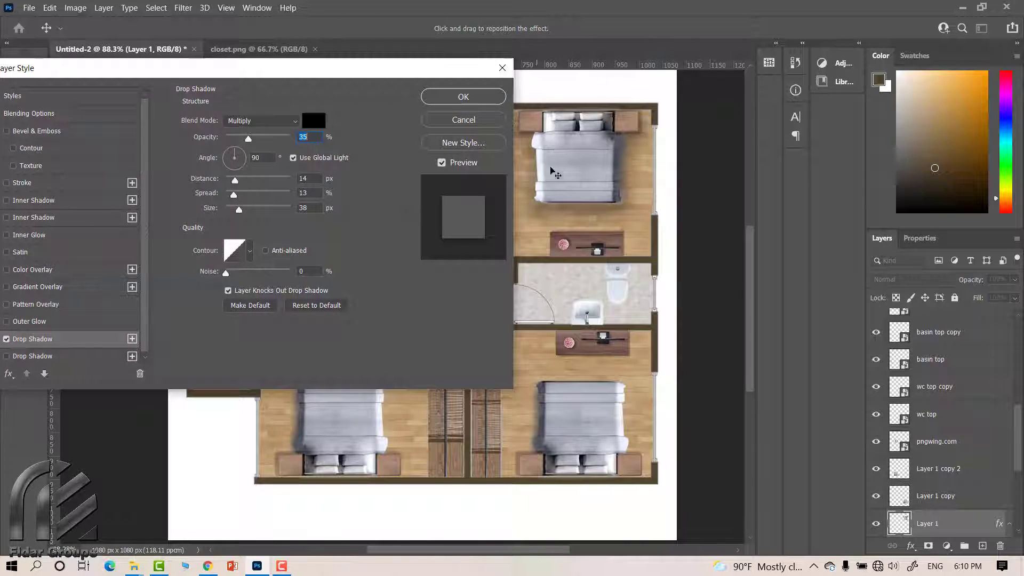
pyautogui.moveTo(248, 138); pyautogui.dragTo(250, 137)
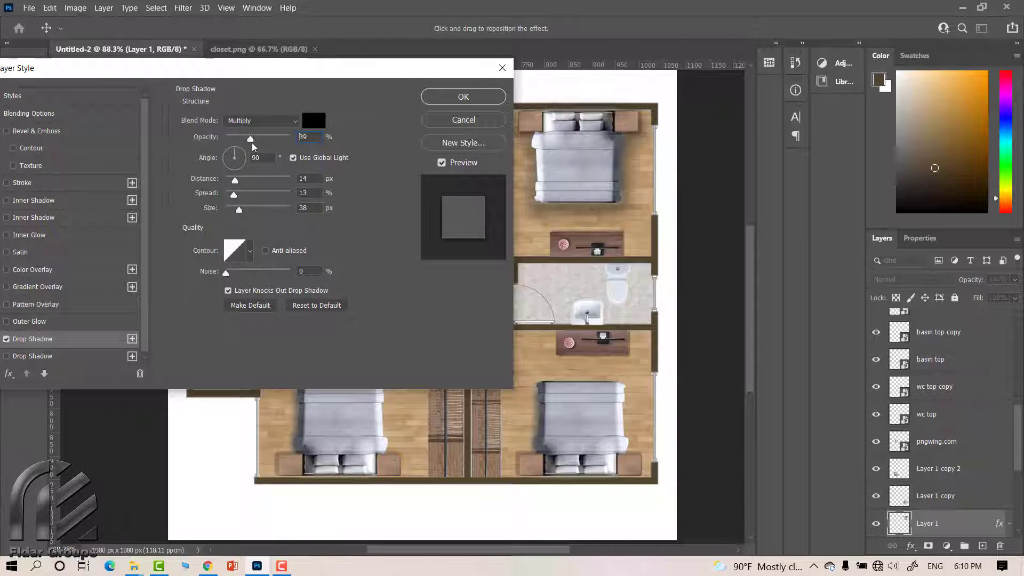
pyautogui.moveTo(235, 182); pyautogui.dragTo(232, 181)
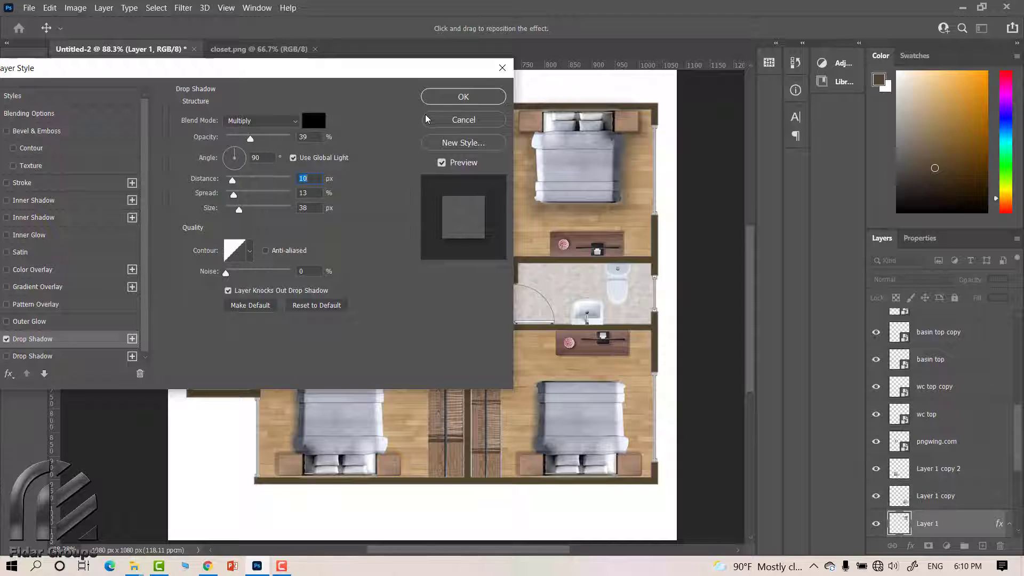
pyautogui.click(458, 97)
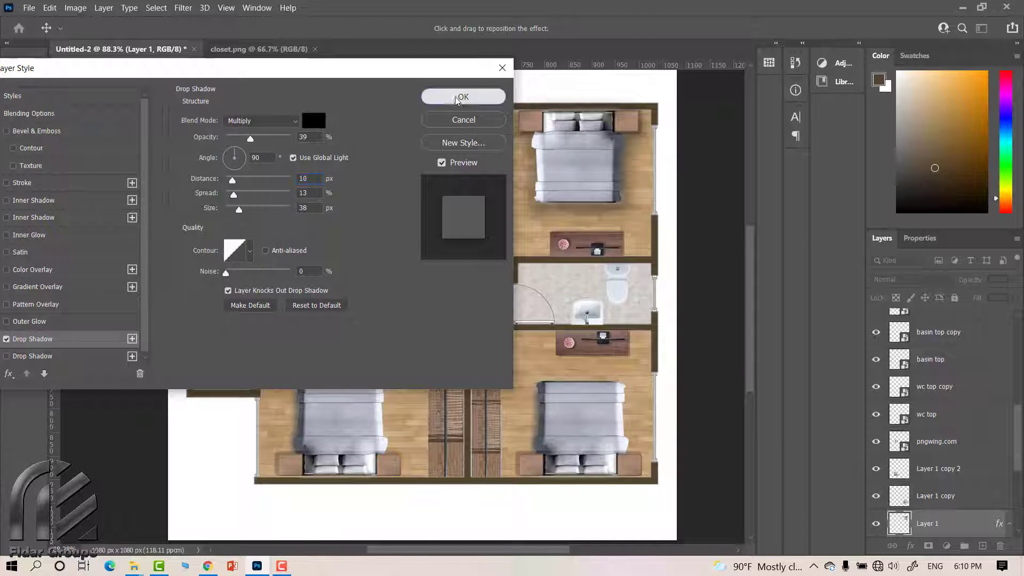
# Add a matching drop shadow to the lower-right bed
pyautogui.click(575, 408)
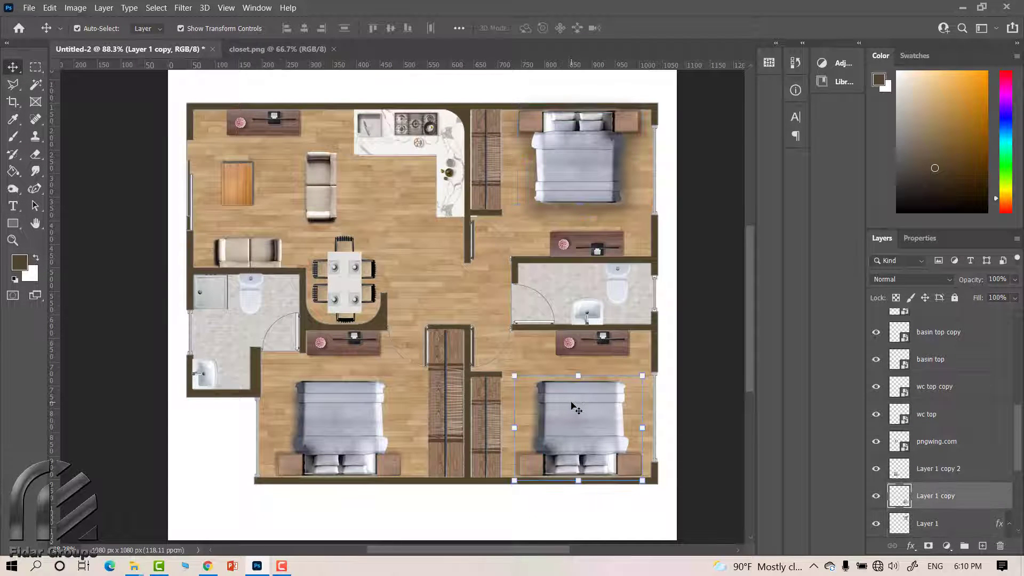
pyautogui.click(914, 547)
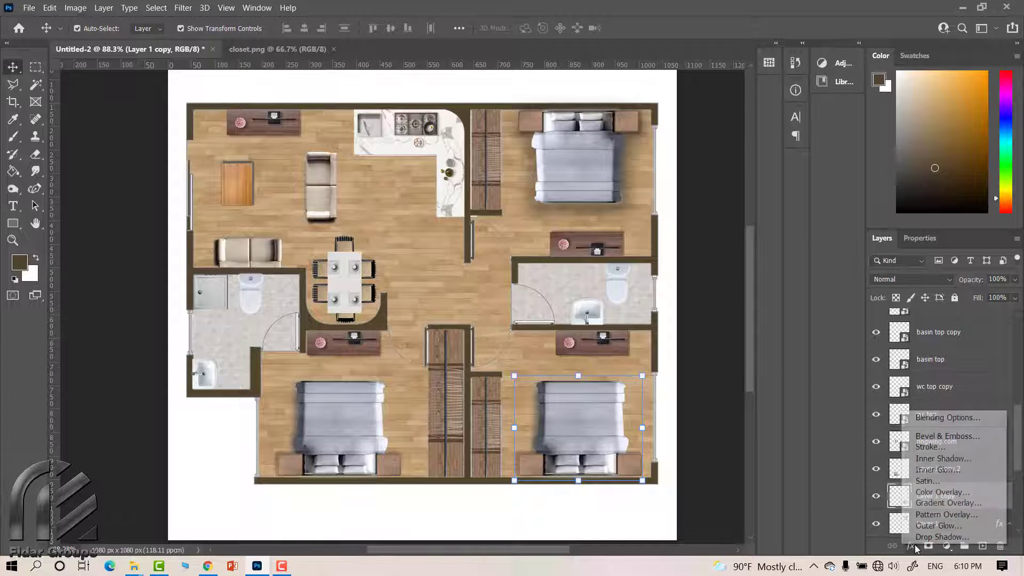
pyautogui.click(919, 539)
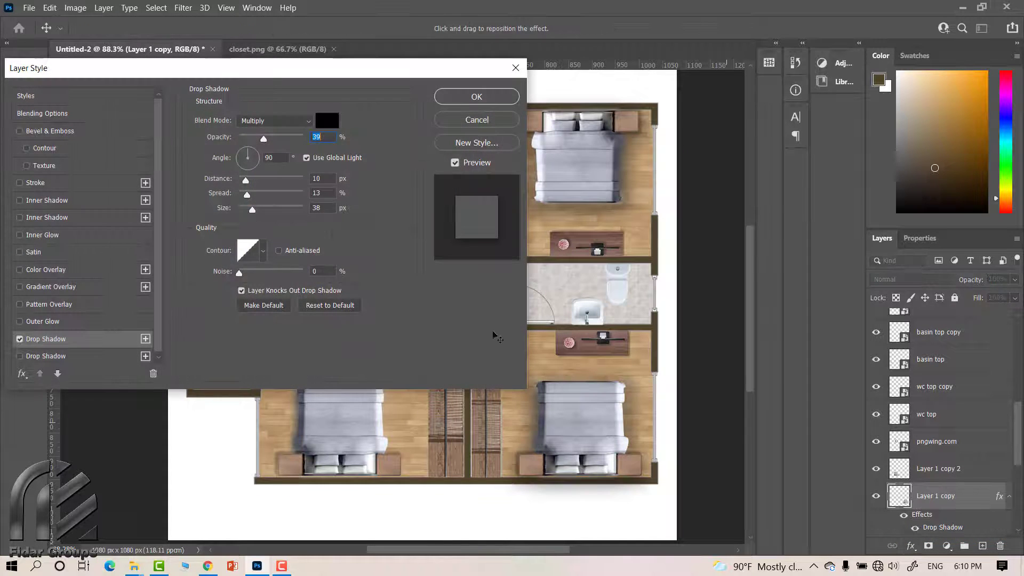
pyautogui.click(476, 95)
# Add a drop shadow to the desk unit above the right bathroom
pyautogui.click(576, 243)
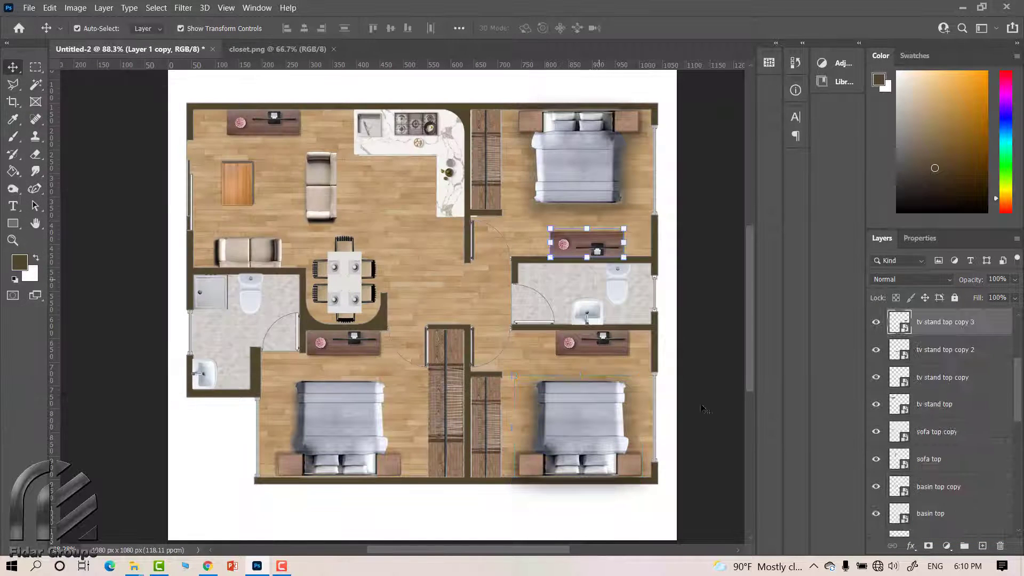
pyautogui.click(911, 546)
pyautogui.click(919, 540)
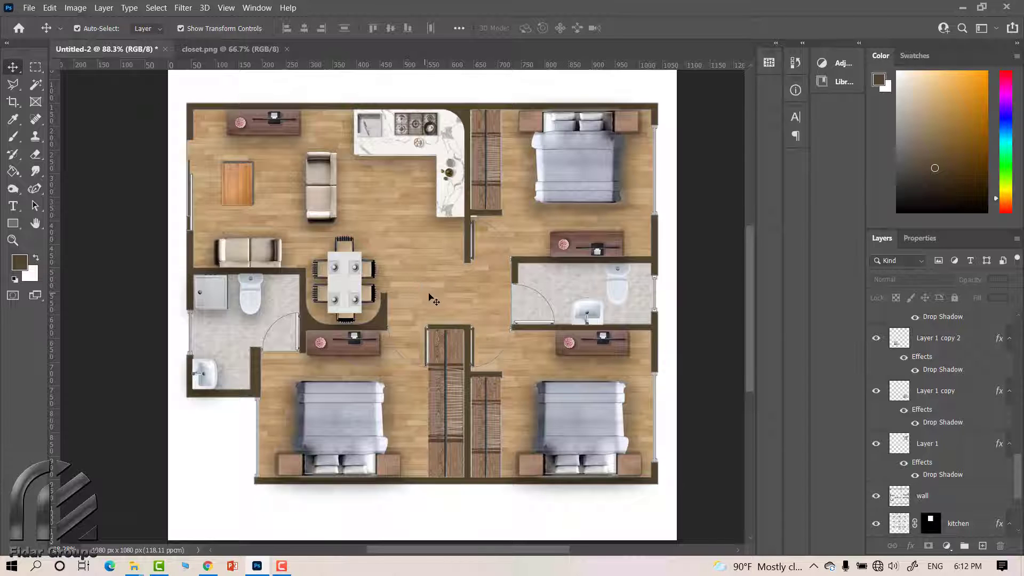
pyautogui.scroll(-2, 753, 386)
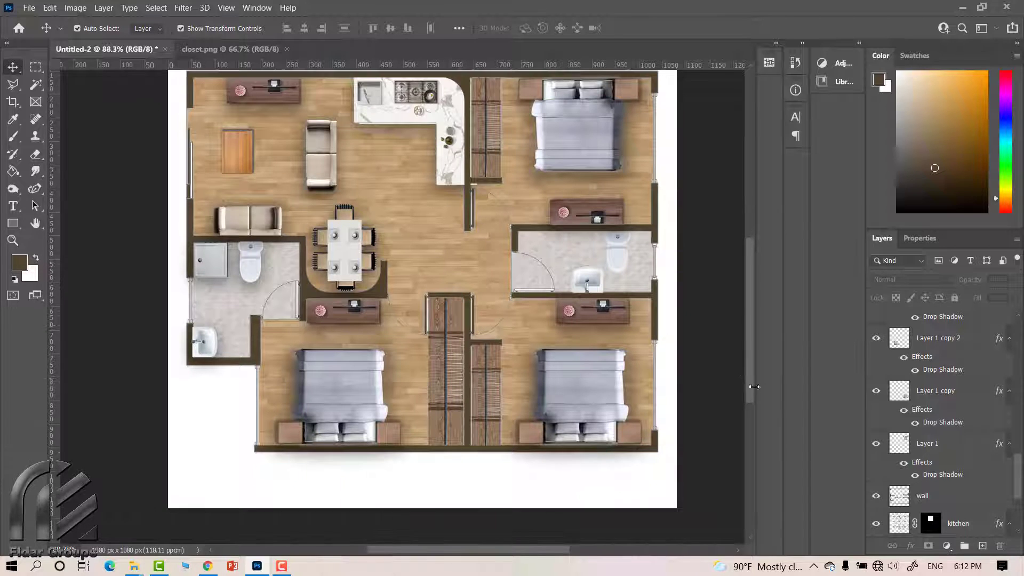
# Select the parket layer, rasterize it with the Burn tool, and set a 44 px brush
pyautogui.scroll(3, 646, 334)
pyautogui.click(421, 295)
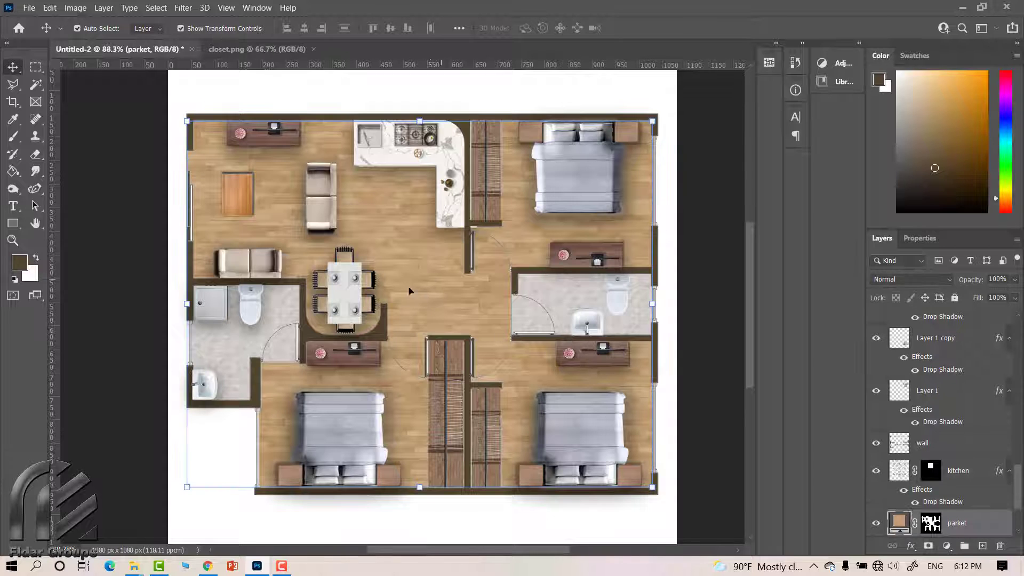
pyautogui.click(13, 190)
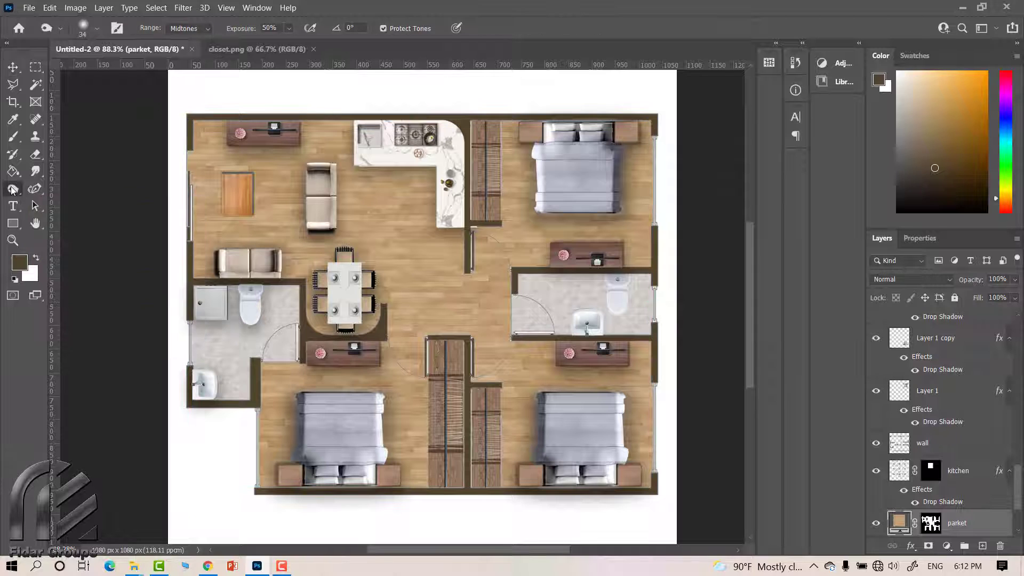
pyautogui.click(279, 187)
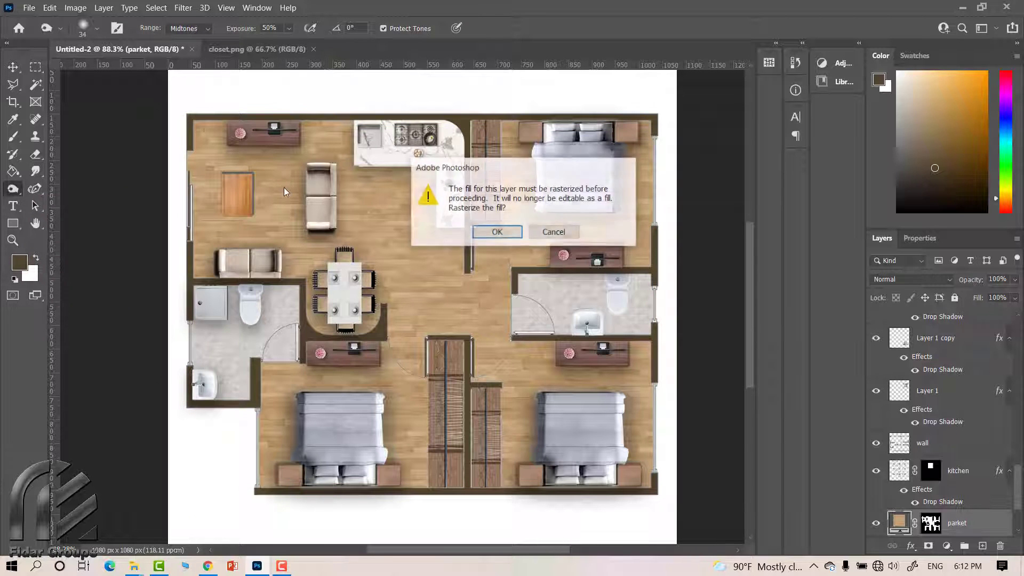
pyautogui.click(482, 234)
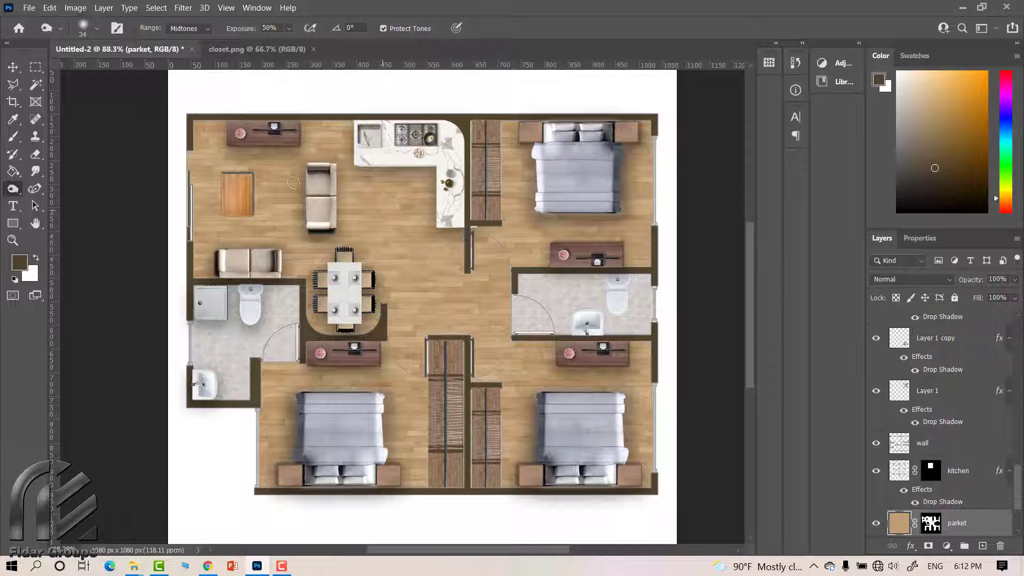
pyautogui.click(90, 32)
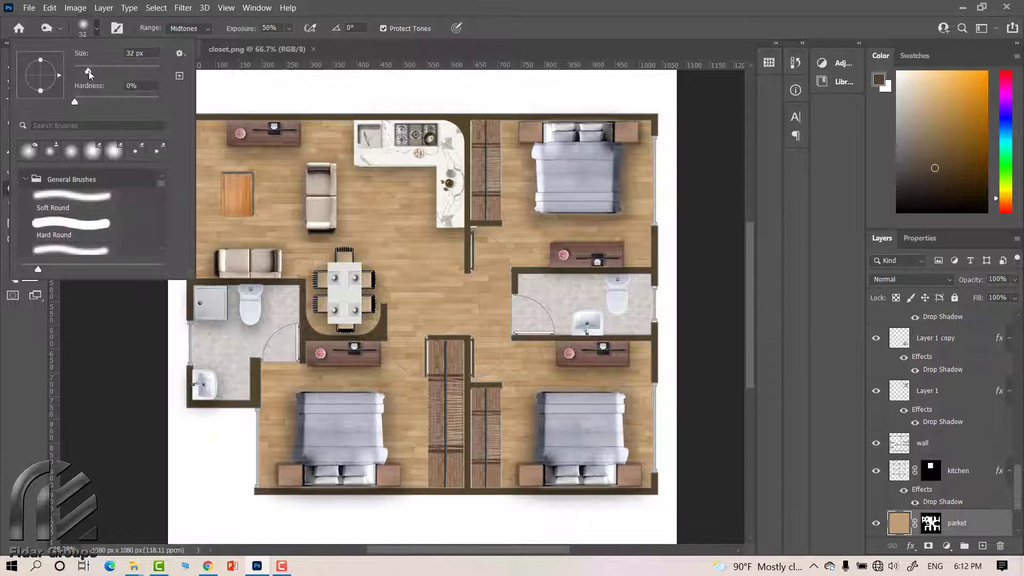
pyautogui.moveTo(88, 73); pyautogui.dragTo(95, 73)
pyautogui.click(215, 123)
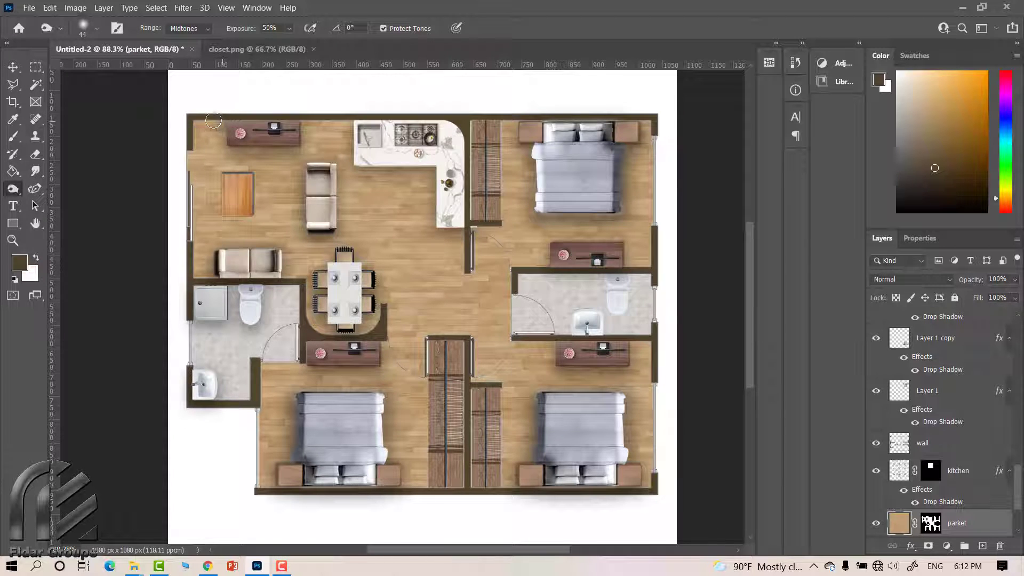
# Burn the parquet darker in the top-left room, kitchen counters, lower bedrooms and bathroom walls
pyautogui.moveTo(213, 121)
pyautogui.mouseDown()
pyautogui.moveTo(192, 189)
pyautogui.moveTo(205, 277)
pyautogui.moveTo(213, 250)
pyautogui.mouseUp()
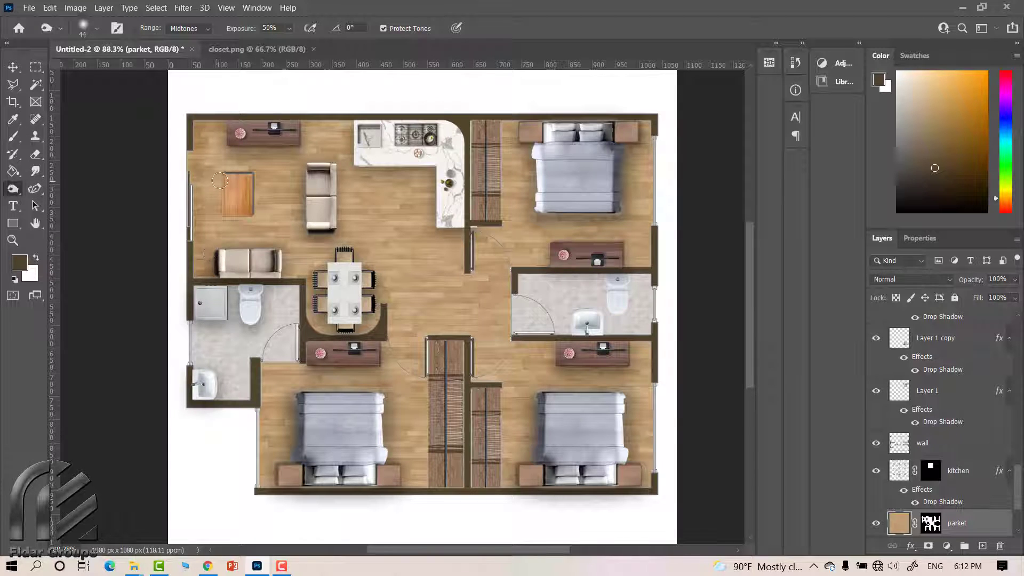
pyautogui.moveTo(220, 181)
pyautogui.mouseDown()
pyautogui.moveTo(220, 203)
pyautogui.moveTo(249, 218)
pyautogui.mouseUp()
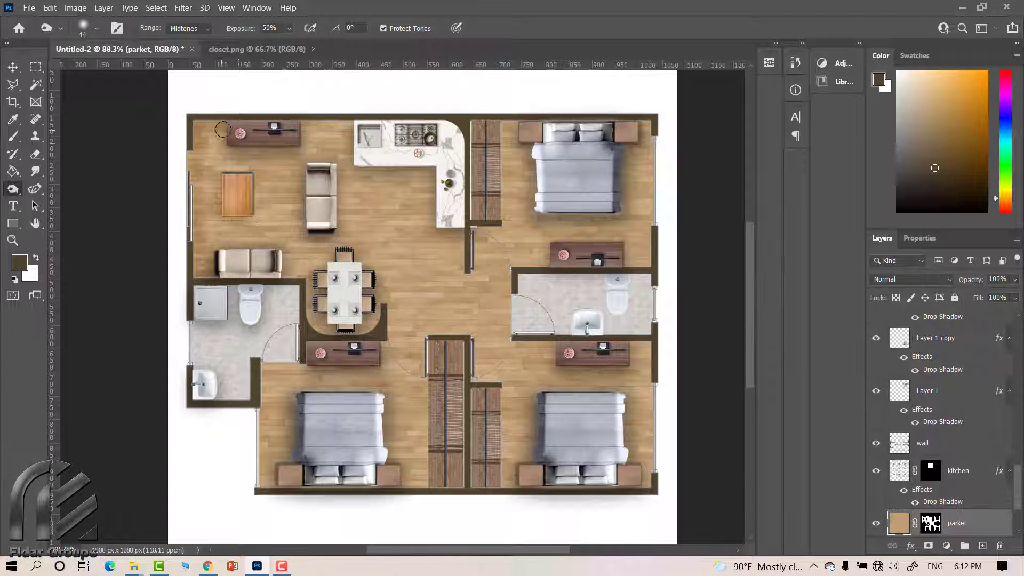
pyautogui.moveTo(223, 129)
pyautogui.mouseDown()
pyautogui.moveTo(352, 144)
pyautogui.moveTo(374, 171)
pyautogui.moveTo(437, 203)
pyautogui.moveTo(448, 354)
pyautogui.moveTo(420, 341)
pyautogui.moveTo(413, 482)
pyautogui.moveTo(294, 434)
pyautogui.moveTo(260, 388)
pyautogui.moveTo(260, 480)
pyautogui.mouseUp()
pyautogui.moveTo(475, 368)
pyautogui.mouseDown()
pyautogui.moveTo(504, 425)
pyautogui.moveTo(507, 485)
pyautogui.mouseUp()
pyautogui.moveTo(619, 386); pyautogui.dragTo(540, 386)
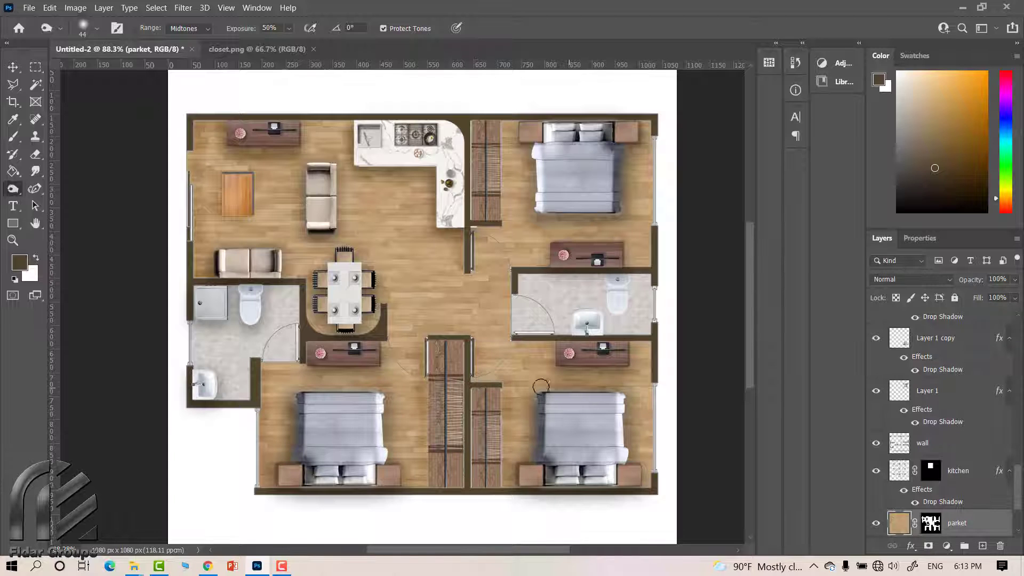
pyautogui.moveTo(648, 354); pyautogui.dragTo(657, 488)
pyautogui.moveTo(554, 346)
pyautogui.mouseDown()
pyautogui.moveTo(509, 344)
pyautogui.moveTo(501, 273)
pyautogui.moveTo(507, 341)
pyautogui.moveTo(510, 267)
pyautogui.moveTo(632, 256)
pyautogui.mouseUp()
# Burn the parquet around the upper-right bedroom, sofa, dining table and lower-left bed
pyautogui.moveTo(645, 128); pyautogui.dragTo(649, 224)
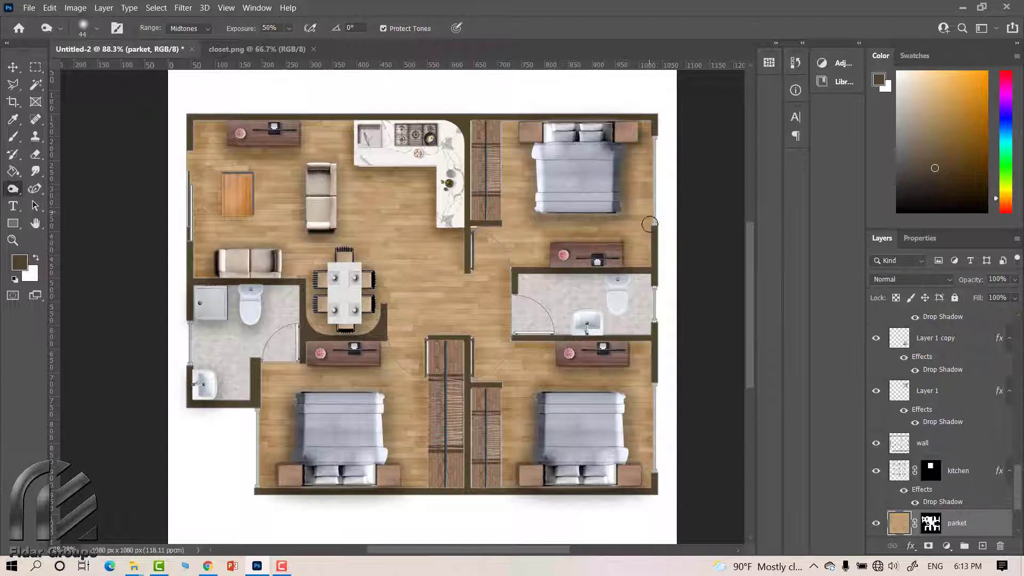
pyautogui.moveTo(498, 124)
pyautogui.mouseDown()
pyautogui.moveTo(472, 230)
pyautogui.moveTo(530, 210)
pyautogui.mouseUp()
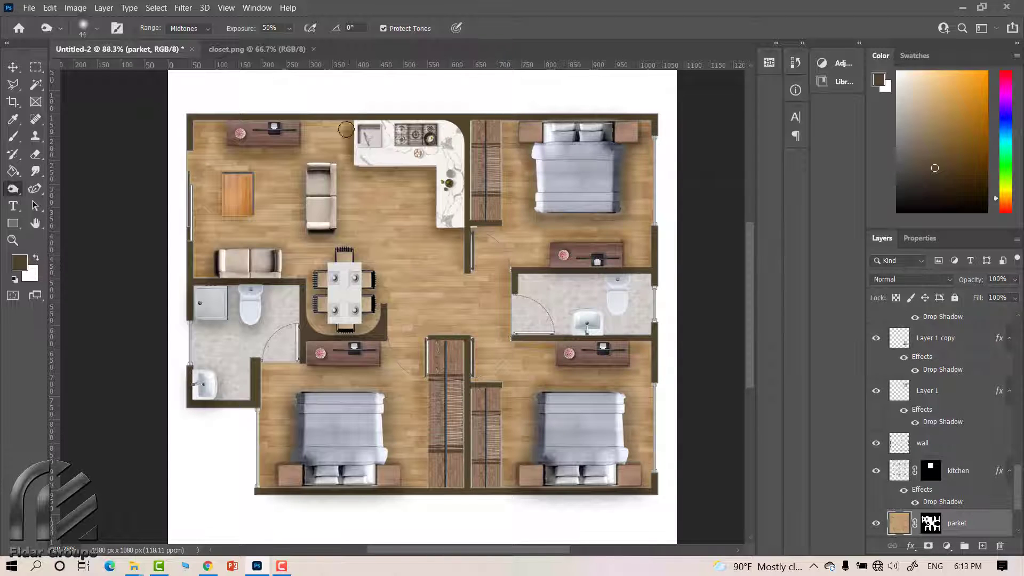
pyautogui.moveTo(303, 169)
pyautogui.mouseDown()
pyautogui.moveTo(304, 231)
pyautogui.moveTo(216, 266)
pyautogui.mouseUp()
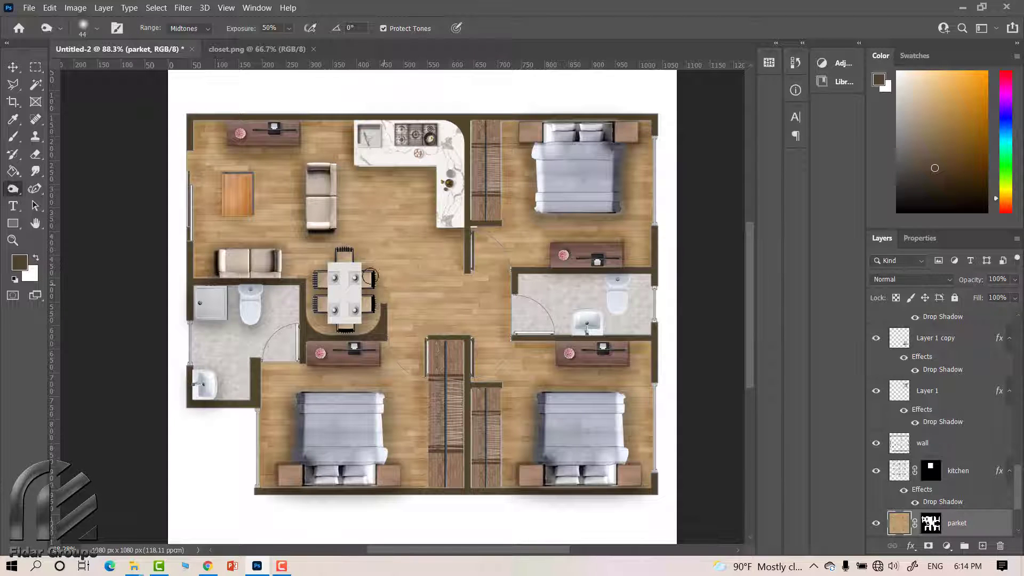
pyautogui.moveTo(324, 251)
pyautogui.mouseDown()
pyautogui.moveTo(320, 317)
pyautogui.moveTo(373, 290)
pyautogui.mouseUp()
pyautogui.moveTo(368, 250); pyautogui.dragTo(389, 341)
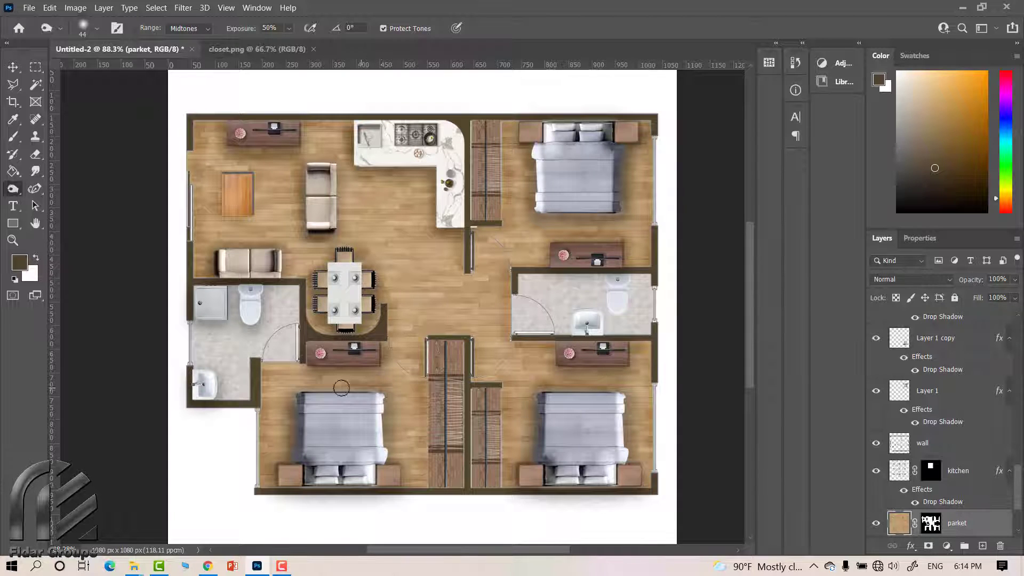
pyautogui.moveTo(341, 388); pyautogui.dragTo(264, 368)
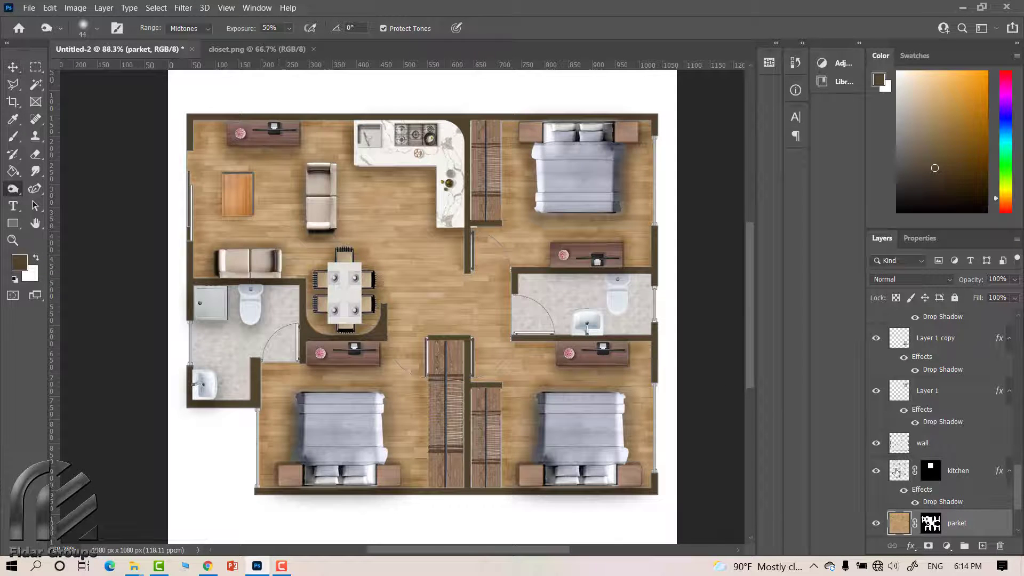
# Rasterize the bathroom tile layer and burn it darker along both bathrooms' walls
pyautogui.scroll(-1, 926, 510)
pyautogui.click(898, 521)
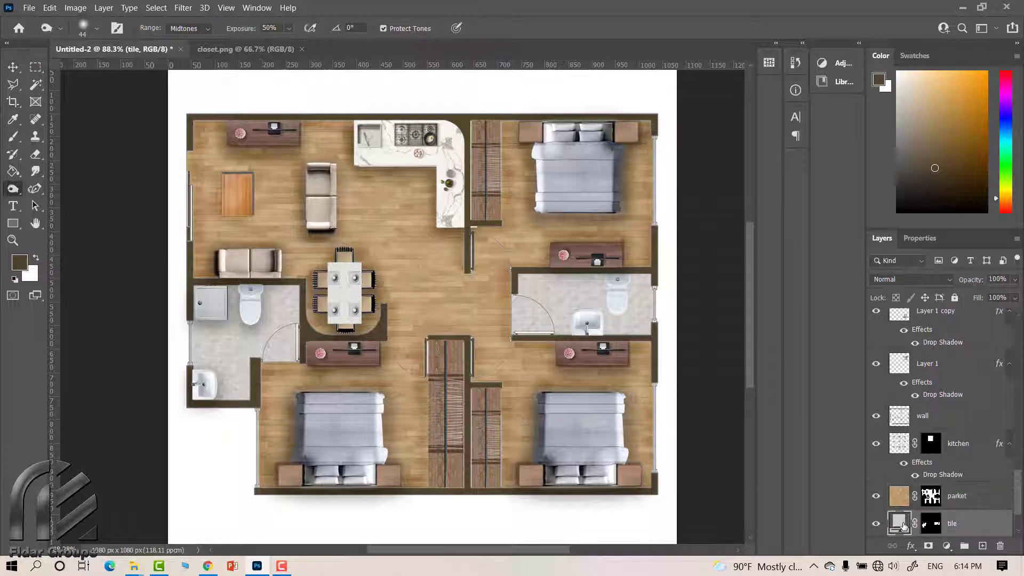
pyautogui.click(590, 292)
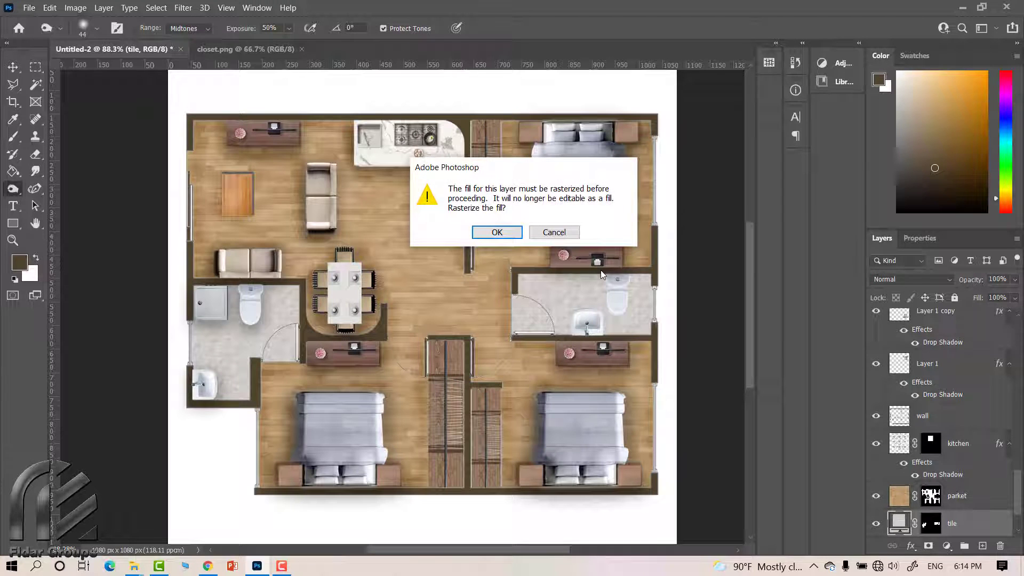
pyautogui.click(491, 231)
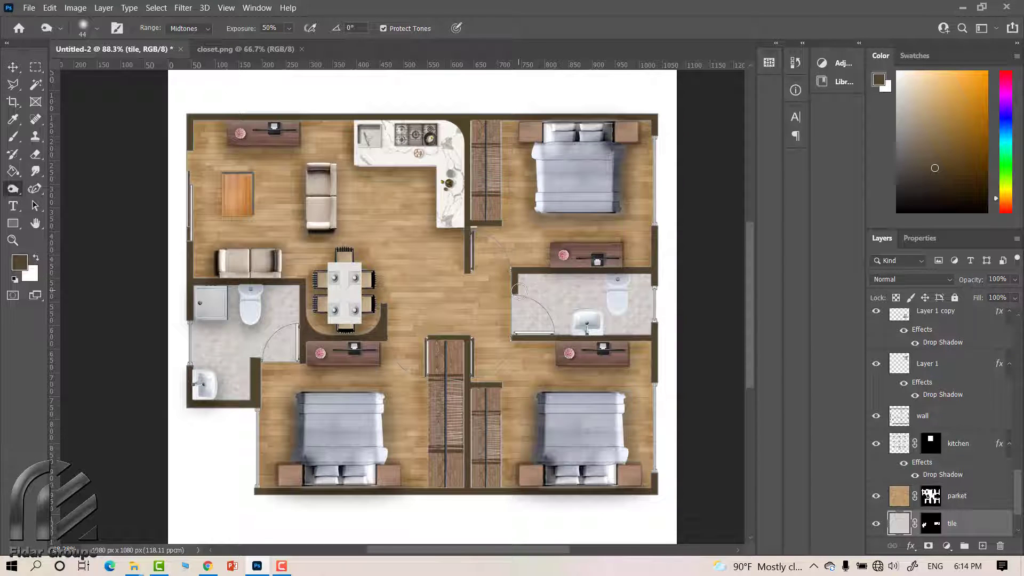
pyautogui.moveTo(519, 291)
pyautogui.mouseDown()
pyautogui.moveTo(608, 288)
pyautogui.moveTo(595, 318)
pyautogui.moveTo(569, 330)
pyautogui.mouseUp()
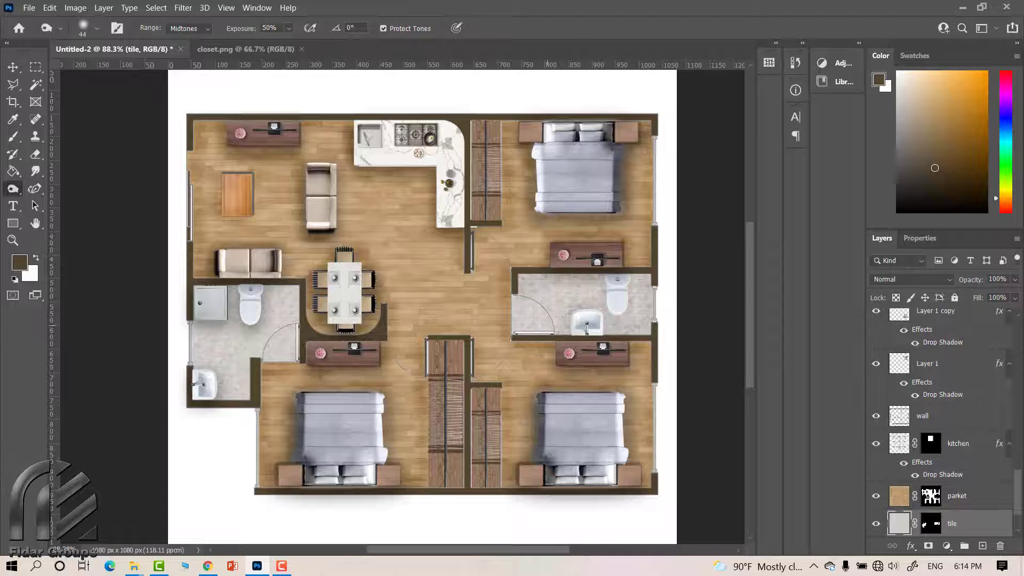
pyautogui.moveTo(200, 333); pyautogui.dragTo(199, 362)
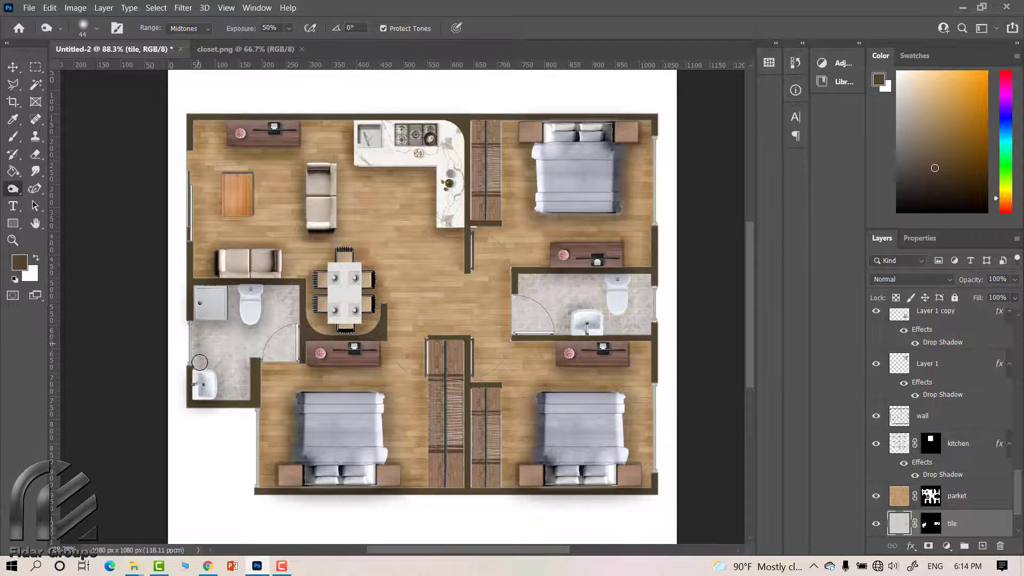
pyautogui.press('v')
pyautogui.click(440, 310)
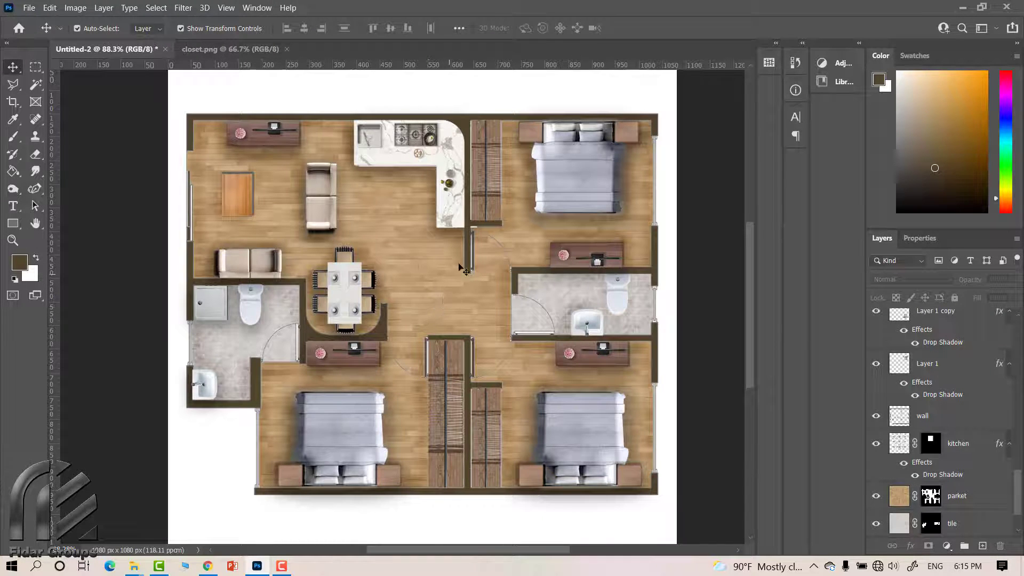